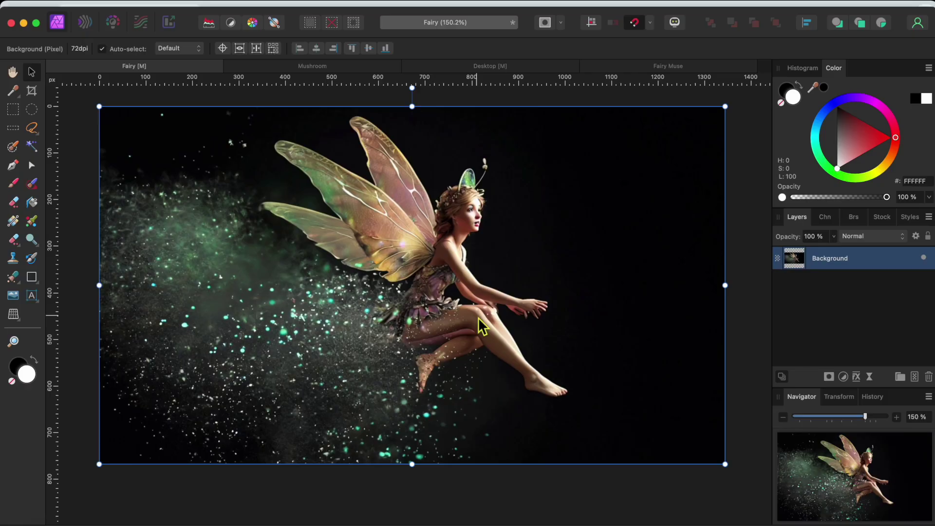
# Duplicate the fairy photo's Background layer with Cmd+J and pick the Selection Brush Tool.
pyautogui.press('super+j')
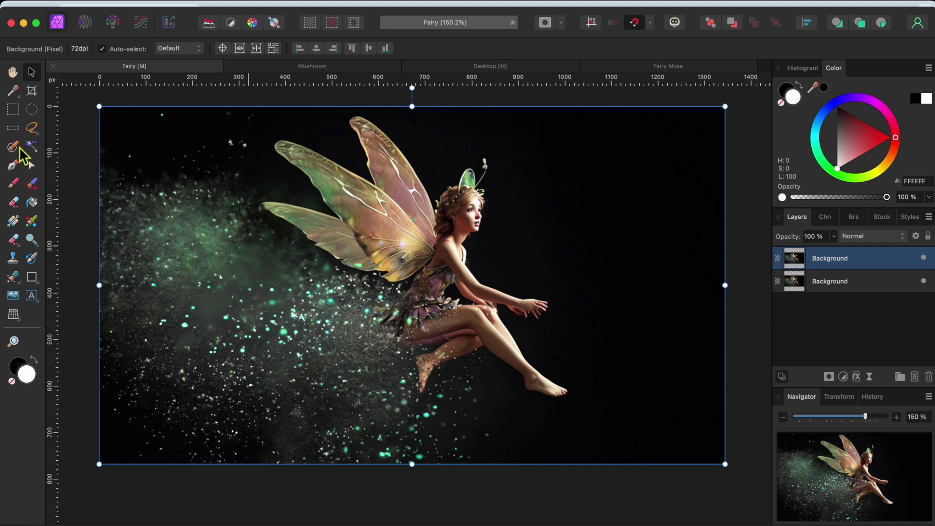
pyautogui.click(13, 147)
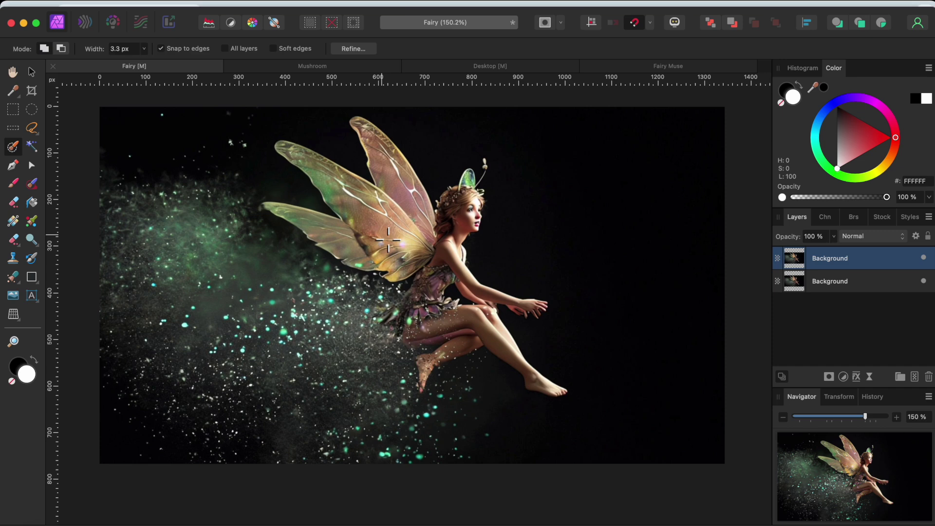
# With a wider selection brush, paint the fairy's upper wing and body into the selection.
pyautogui.scroll(5, 388, 240)
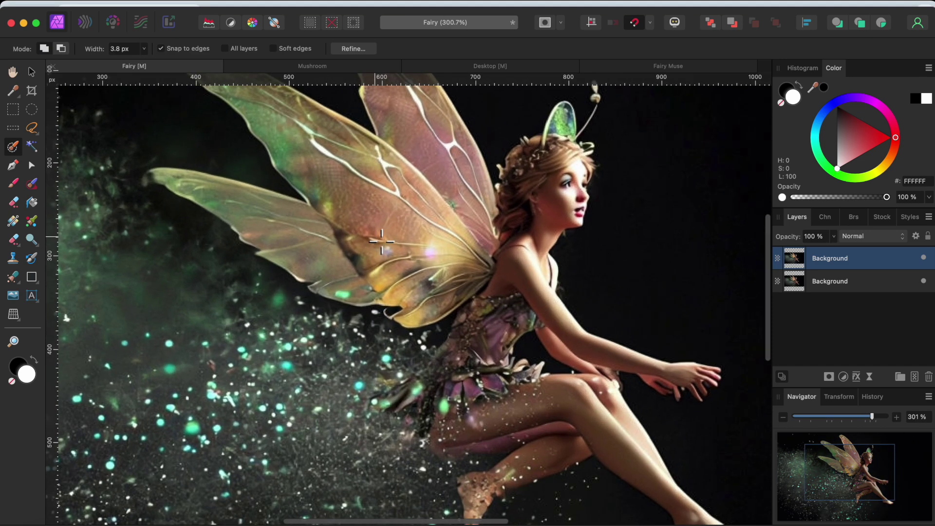
pyautogui.press(']')
pyautogui.press(']')
pyautogui.press(']')
pyautogui.press(']')
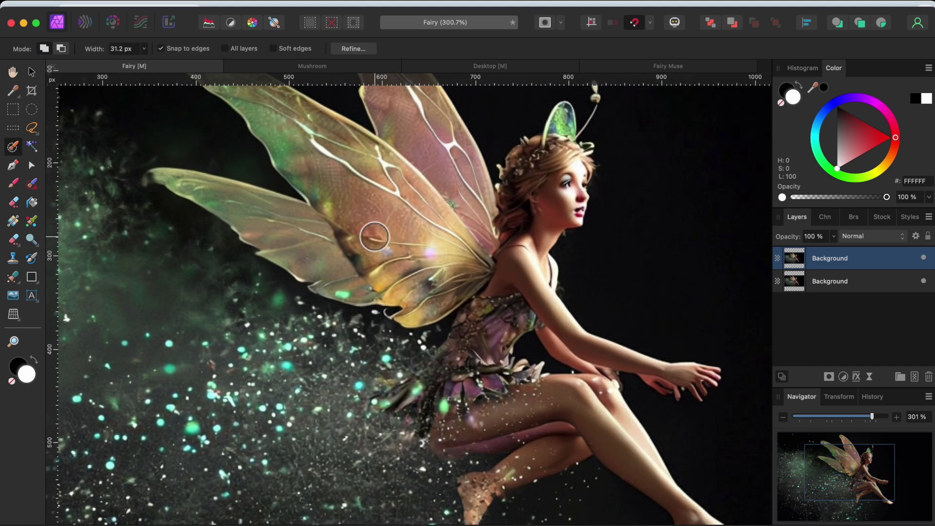
pyautogui.scroll(1, 374, 237)
pyautogui.moveTo(382, 244)
pyautogui.mouseDown()
pyautogui.moveTo(340, 178)
pyautogui.moveTo(497, 268)
pyautogui.moveTo(480, 209)
pyautogui.mouseUp()
pyautogui.scroll(3, 358, 186)
pyautogui.scroll(3, 496, 388)
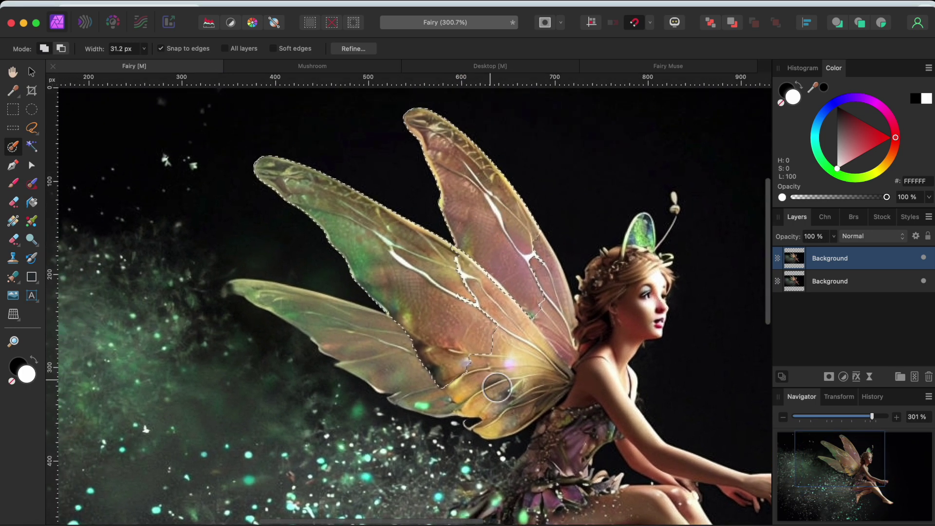
pyautogui.scroll(-5, 519, 359)
pyautogui.moveTo(445, 277)
pyautogui.mouseDown()
pyautogui.moveTo(510, 337)
pyautogui.moveTo(459, 423)
pyautogui.mouseUp()
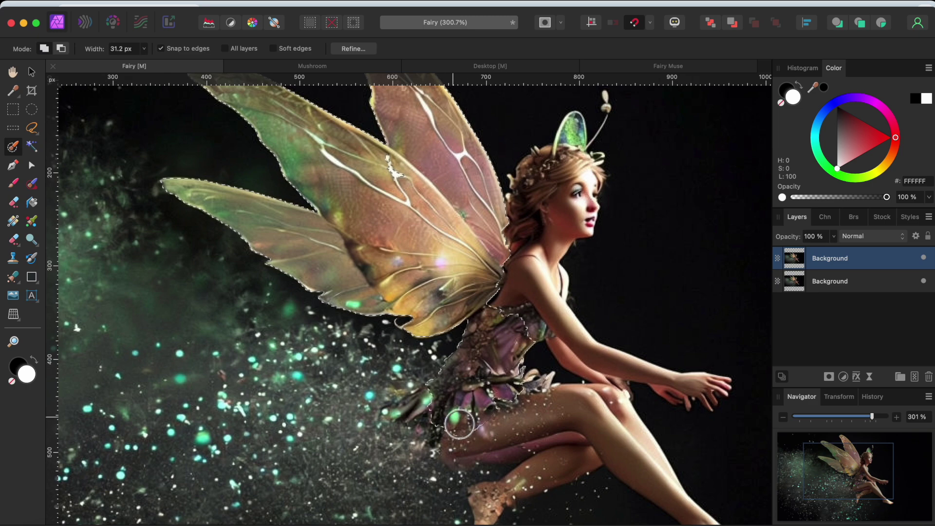
# Reduce the brush width and paint the fairy's right side and arm into the selection.
pyautogui.press('[')
pyautogui.press('[')
pyautogui.press('[')
pyautogui.scroll(-3, 572, 380)
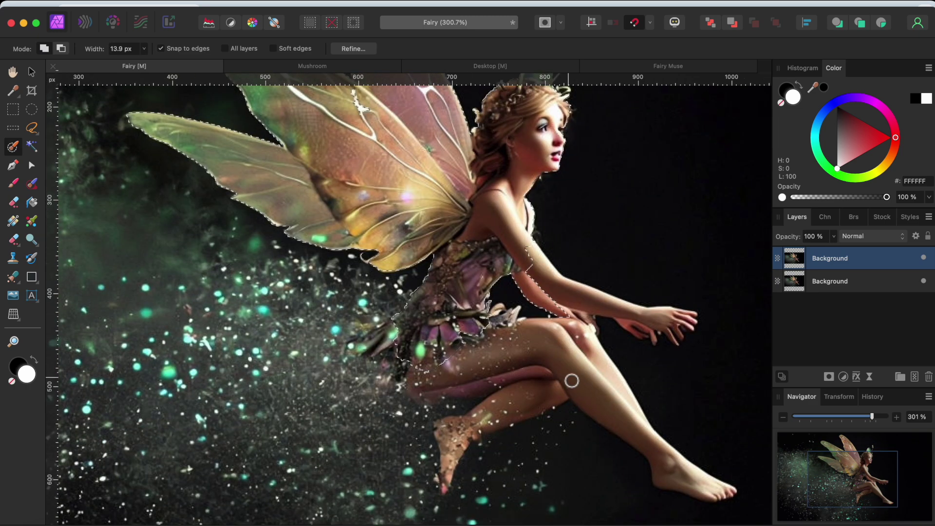
pyautogui.scroll(5, 344, 317)
pyautogui.scroll(-2, 482, 453)
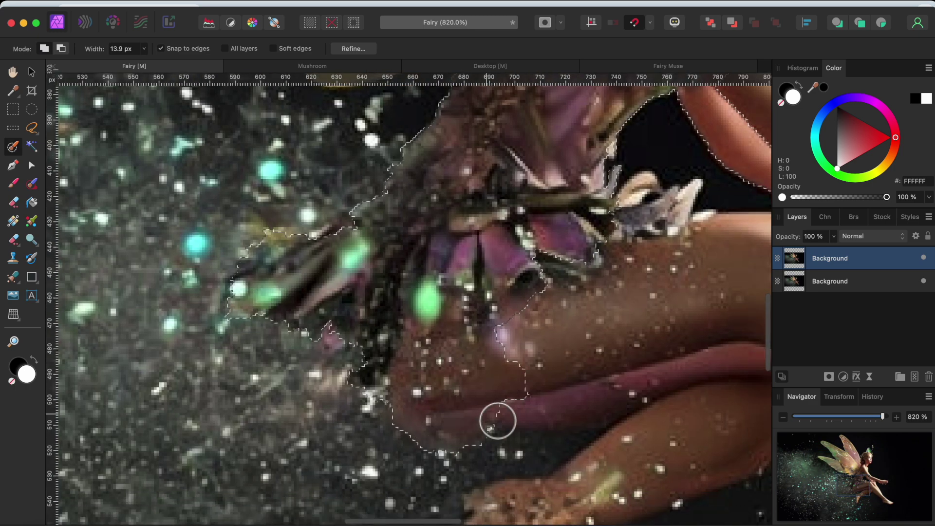
pyautogui.hscroll(5, 497, 420)
pyautogui.moveTo(574, 344); pyautogui.dragTo(615, 273)
pyautogui.hscroll(3, 585, 248)
pyautogui.moveTo(557, 223)
pyautogui.mouseDown()
pyautogui.moveTo(676, 263)
pyautogui.moveTo(671, 252)
pyautogui.moveTo(700, 221)
pyautogui.moveTo(701, 243)
pyautogui.moveTo(672, 307)
pyautogui.mouseUp()
# Shrink the brush further and add the fingers, dress and legs to the selection.
pyautogui.press('[')
pyautogui.press('[')
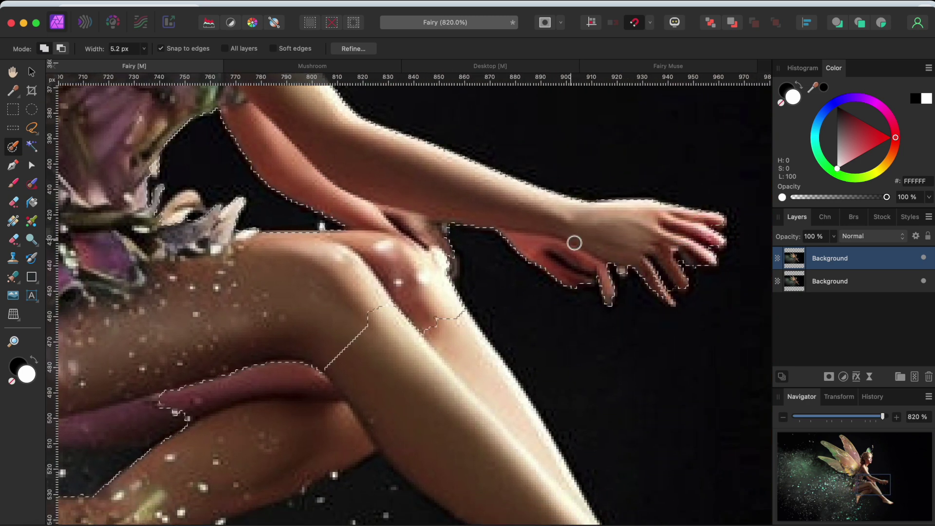
pyautogui.scroll(-3, 574, 243)
pyautogui.moveTo(447, 259)
pyautogui.mouseDown()
pyautogui.moveTo(582, 383)
pyautogui.moveTo(455, 307)
pyautogui.moveTo(470, 303)
pyautogui.moveTo(492, 383)
pyautogui.moveTo(596, 440)
pyautogui.mouseUp()
pyautogui.scroll(-3, 453, 307)
pyautogui.hscroll(4, 359, 234)
pyautogui.hscroll(-5, 597, 440)
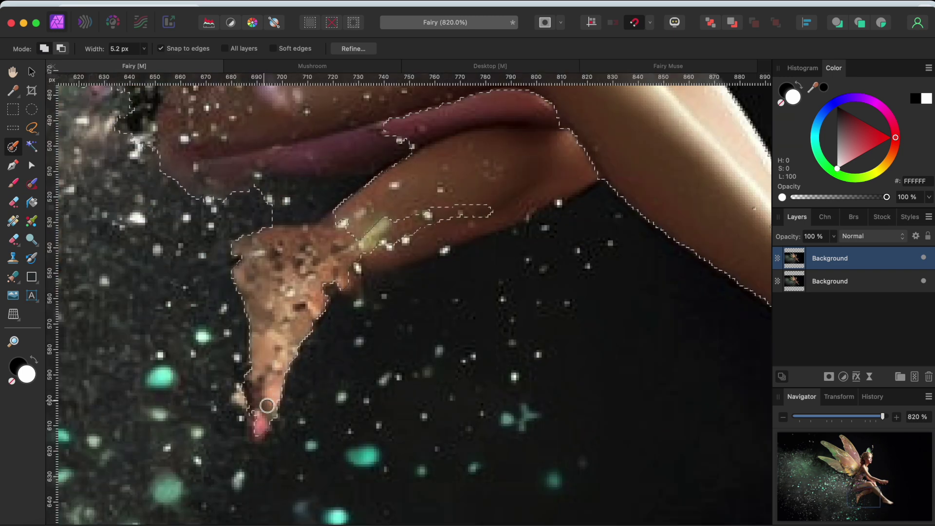
pyautogui.moveTo(267, 405)
pyautogui.mouseDown()
pyautogui.moveTo(308, 327)
pyautogui.moveTo(557, 176)
pyautogui.mouseUp()
# Use an even smaller brush to add the thin antenna to the selection.
pyautogui.scroll(3, 327, 328)
pyautogui.hscroll(-3, 328, 327)
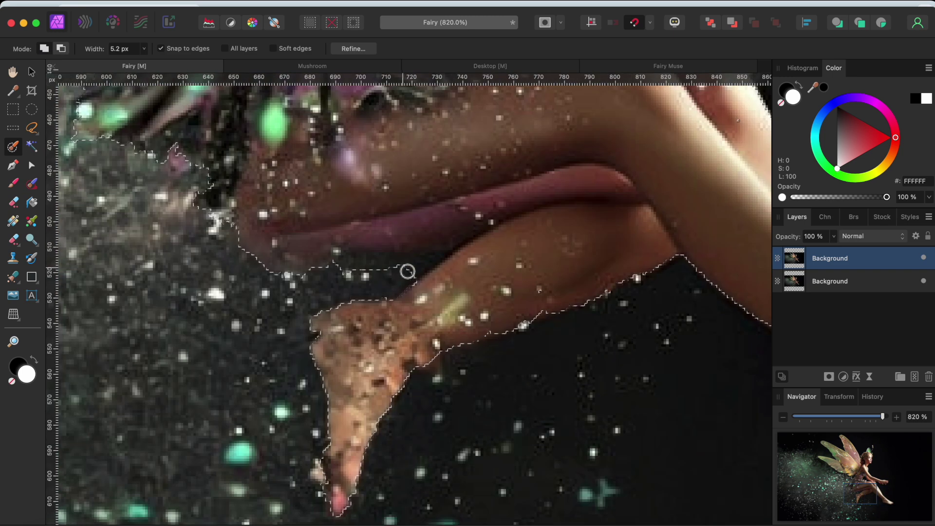
pyautogui.scroll(-10, 408, 271)
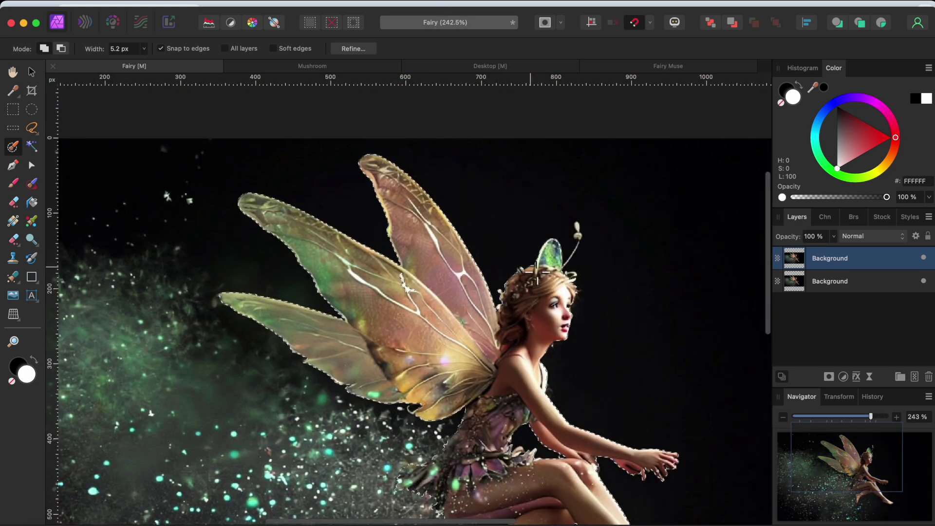
pyautogui.scroll(6, 589, 305)
pyautogui.scroll(2, 553, 236)
pyautogui.press('[')
pyautogui.press('[')
pyautogui.press('[')
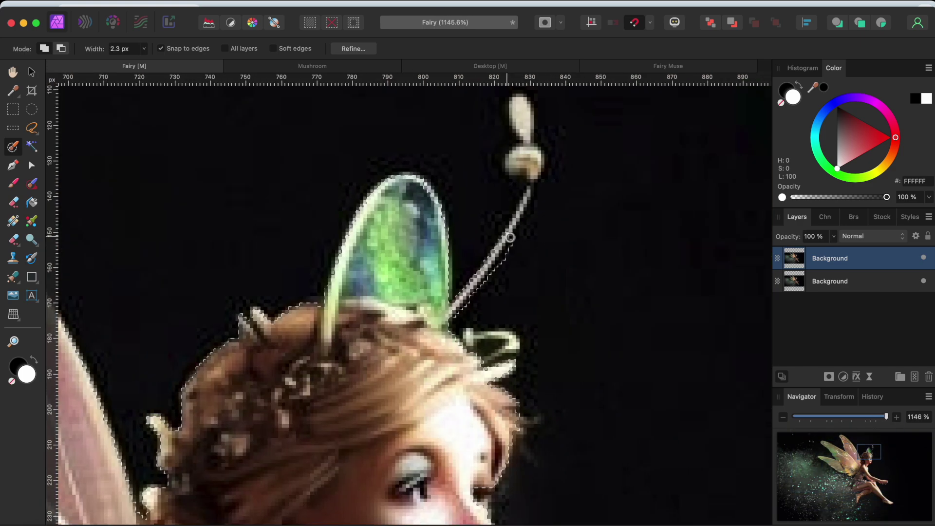
pyautogui.scroll(-5, 510, 237)
pyautogui.scroll(3, 511, 287)
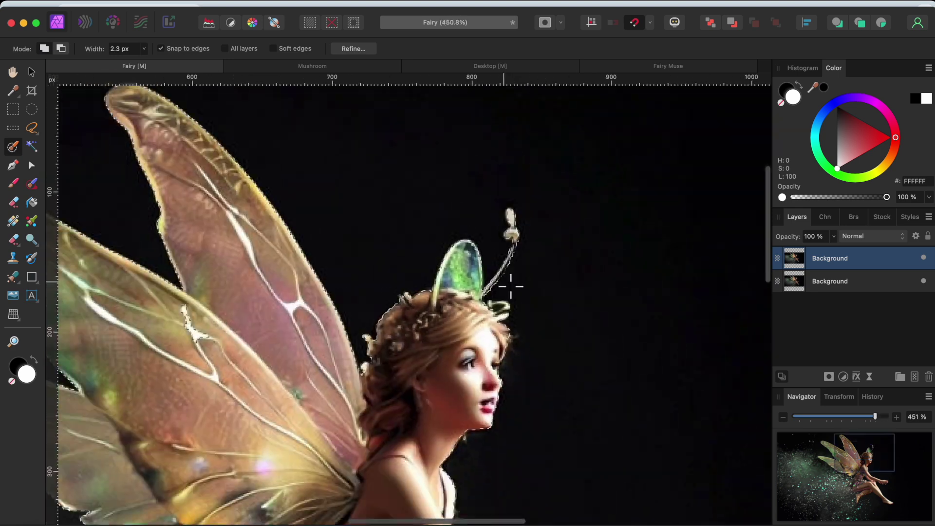
pyautogui.scroll(-5, 510, 287)
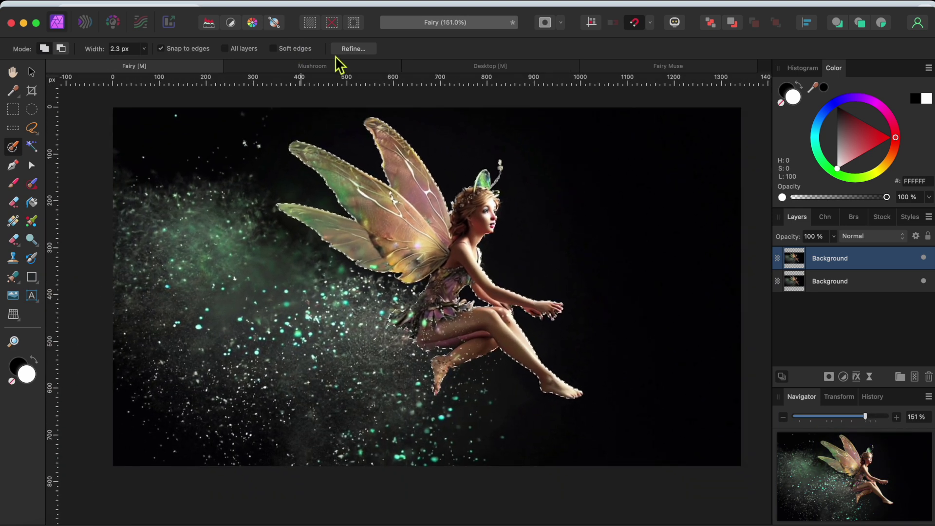
# In Refine Selection, preview on a White matte and set the brush to Foreground.
pyautogui.click(354, 50)
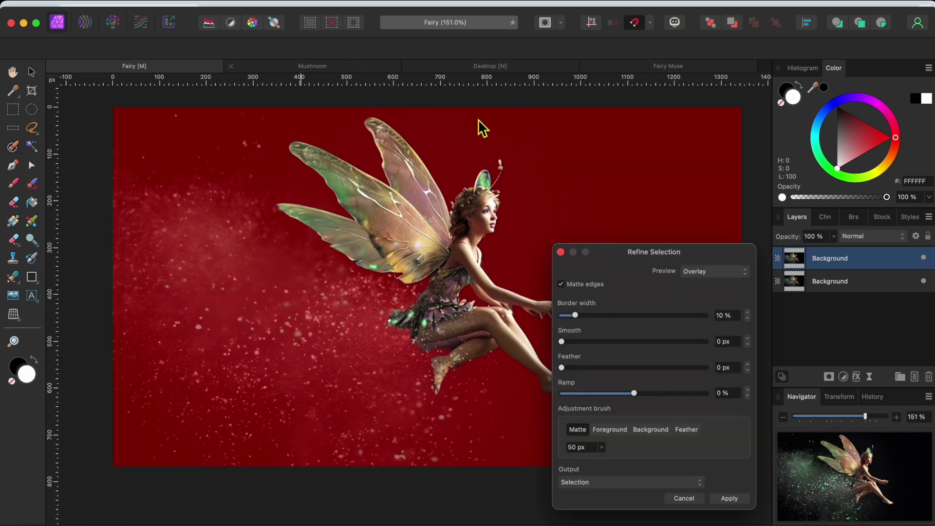
pyautogui.click(721, 273)
pyautogui.click(725, 296)
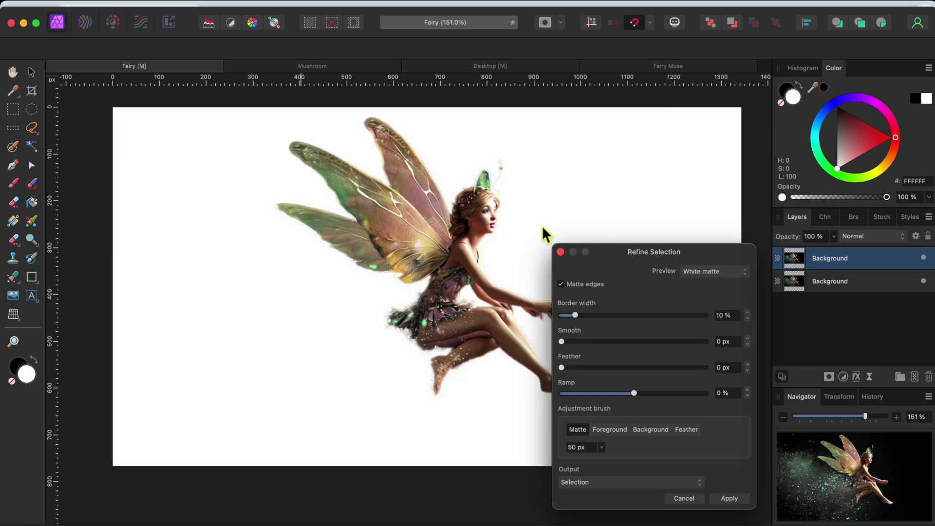
pyautogui.scroll(4, 515, 188)
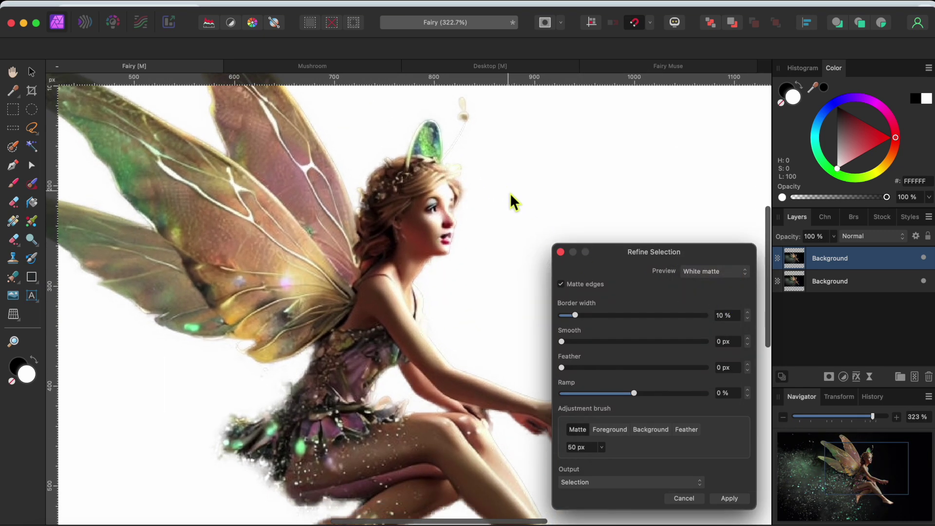
pyautogui.scroll(-6, 510, 193)
pyautogui.hscroll(2, 509, 193)
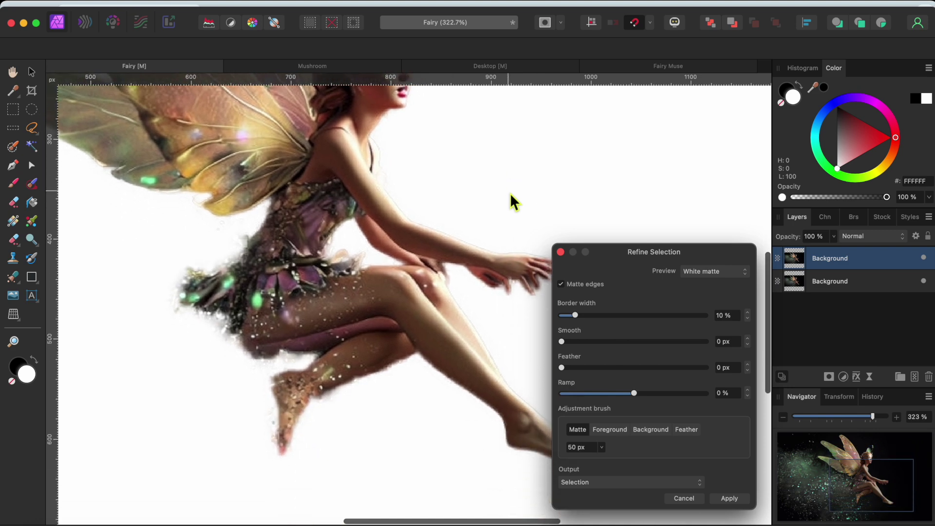
pyautogui.click(611, 429)
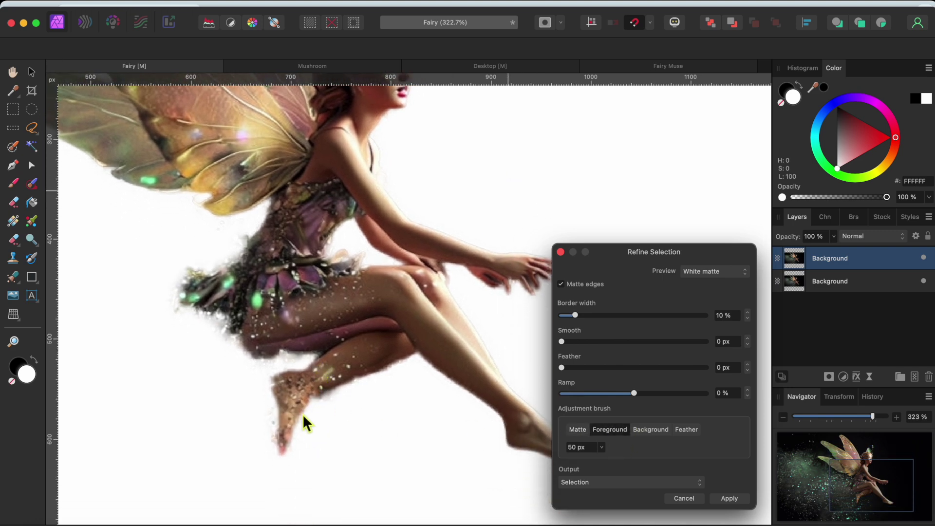
# Output the refined selection as a New layer and apply it.
pyautogui.scroll(-5, 290, 416)
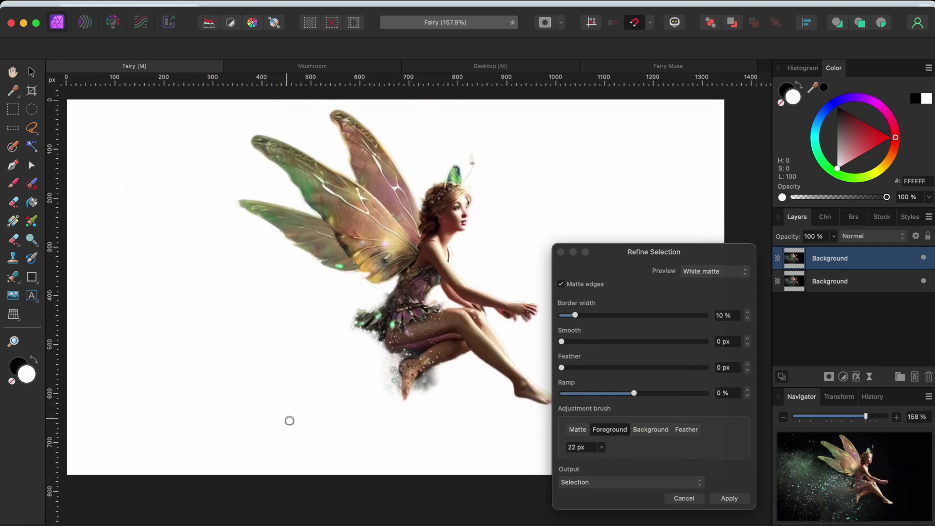
pyautogui.click(597, 483)
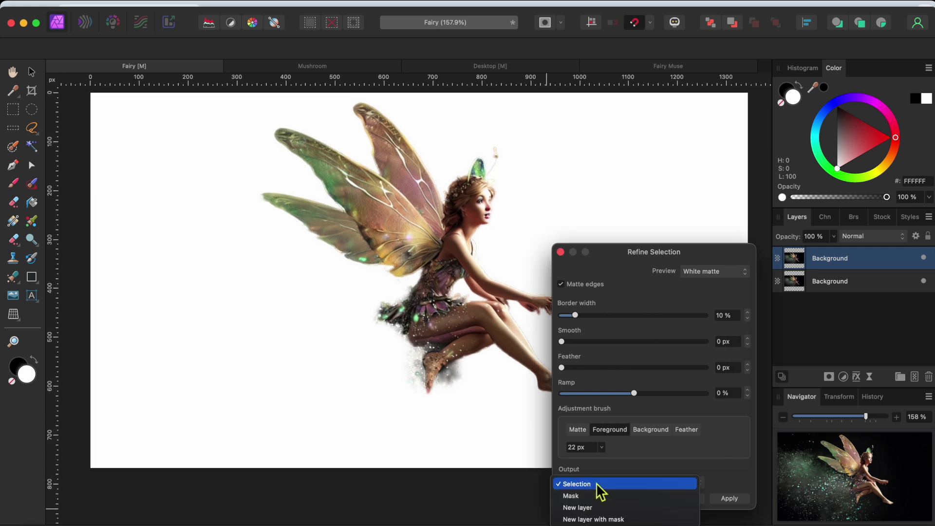
pyautogui.click(600, 509)
pyautogui.click(730, 500)
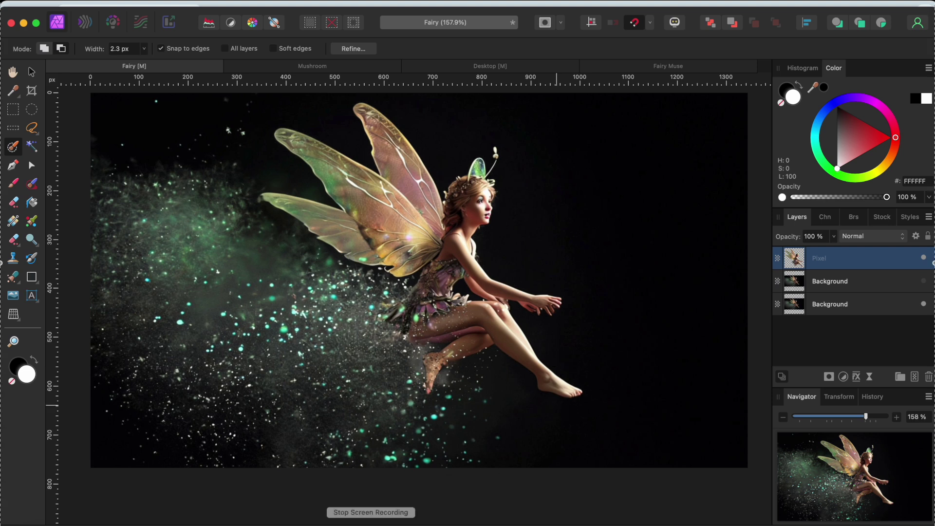
pyautogui.moveTo(856, 305); pyautogui.dragTo(805, 280)
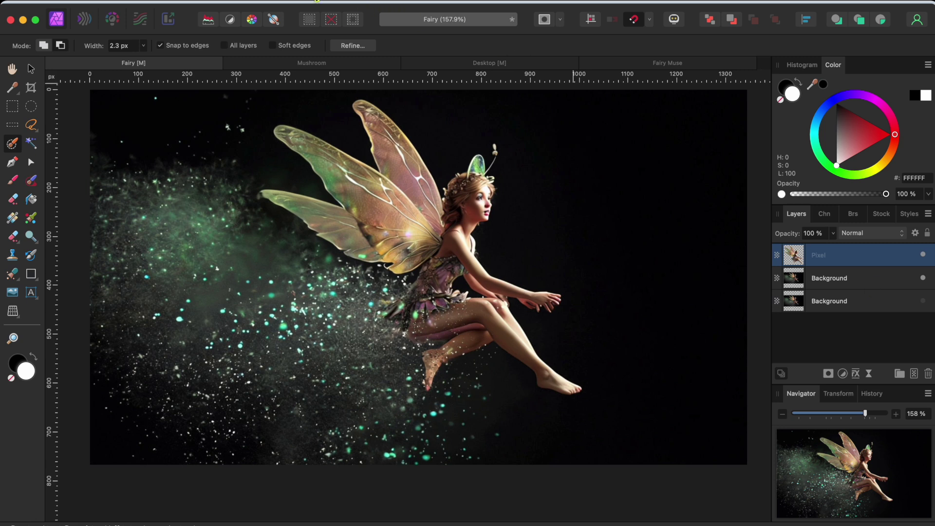
# Add a Live Luminosity Range Mask and nest it on the Background layer.
pyautogui.click(273, 3)
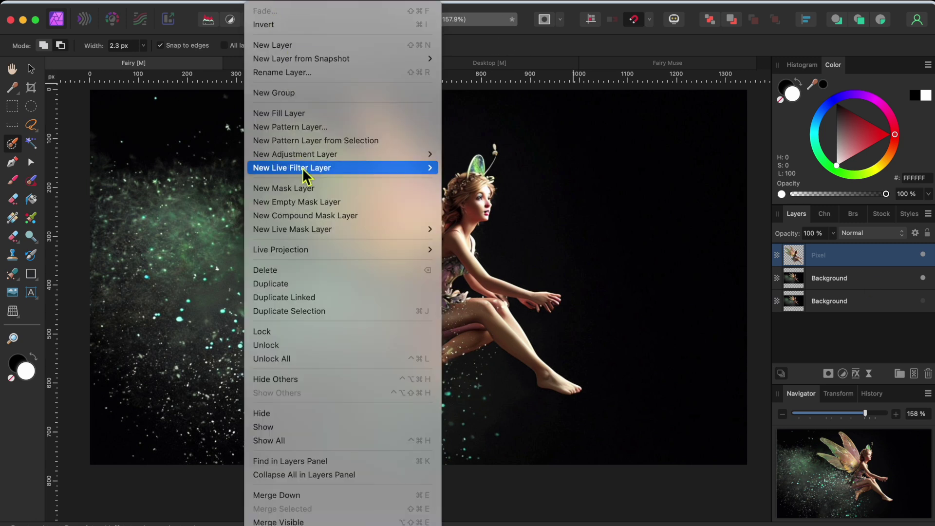
pyautogui.moveTo(303, 171)
pyautogui.moveTo(311, 230)
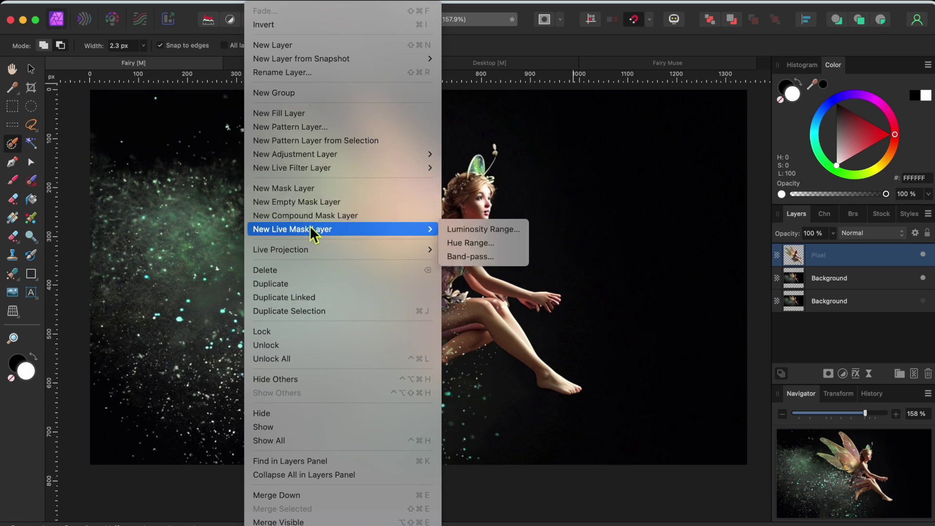
pyautogui.click(474, 229)
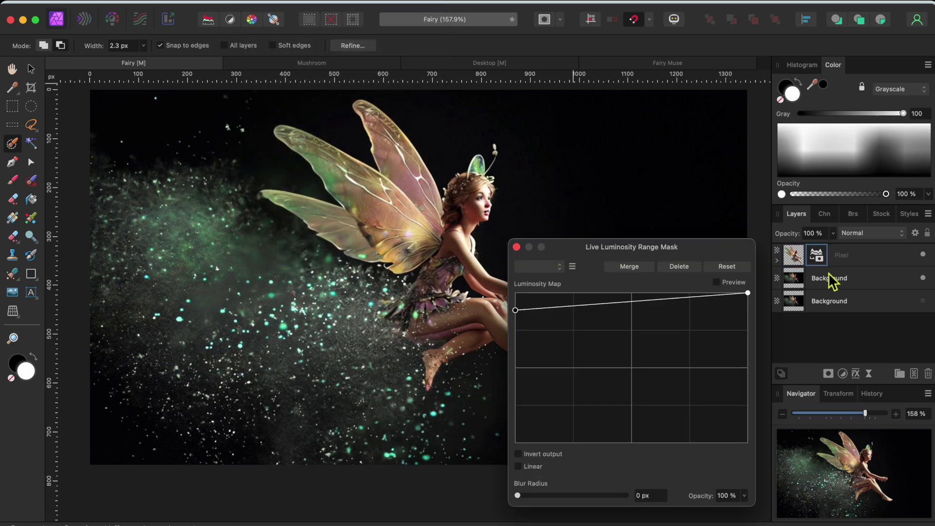
pyautogui.moveTo(817, 256); pyautogui.dragTo(830, 287)
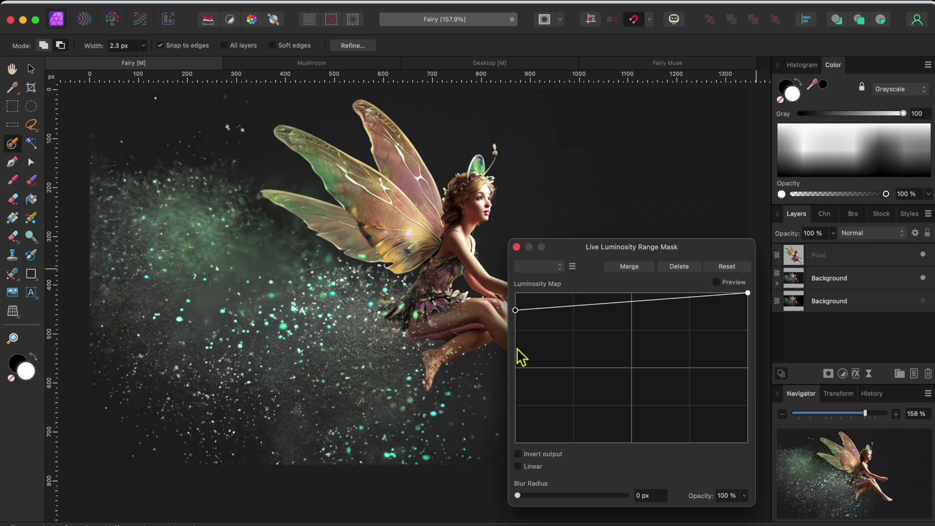
# Pull the mask curve's left point down until the dark backdrop turns transparent, then close.
pyautogui.moveTo(515, 310); pyautogui.dragTo(515, 423)
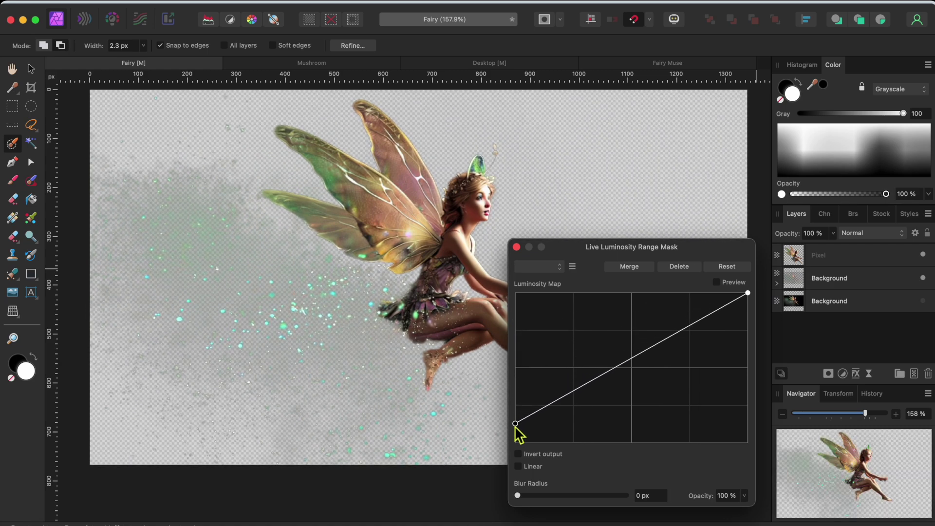
pyautogui.moveTo(515, 423); pyautogui.dragTo(515, 443)
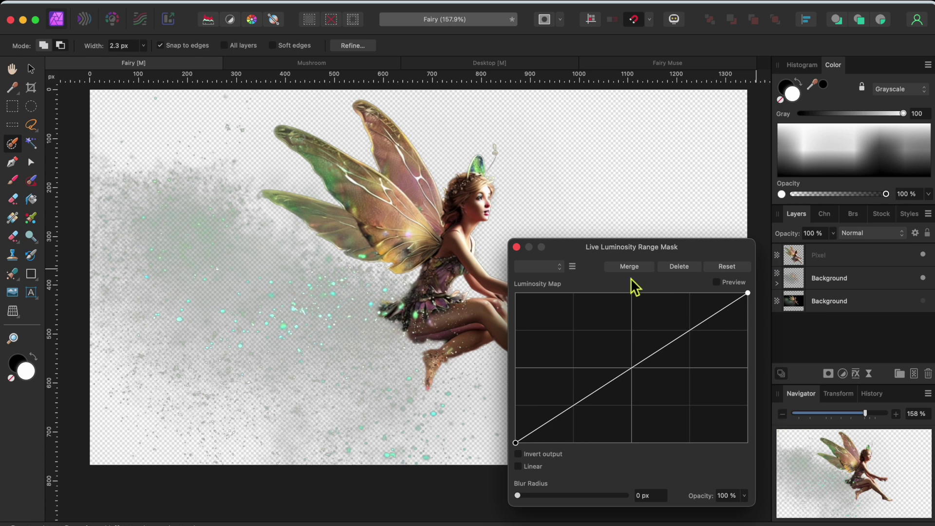
pyautogui.click(516, 247)
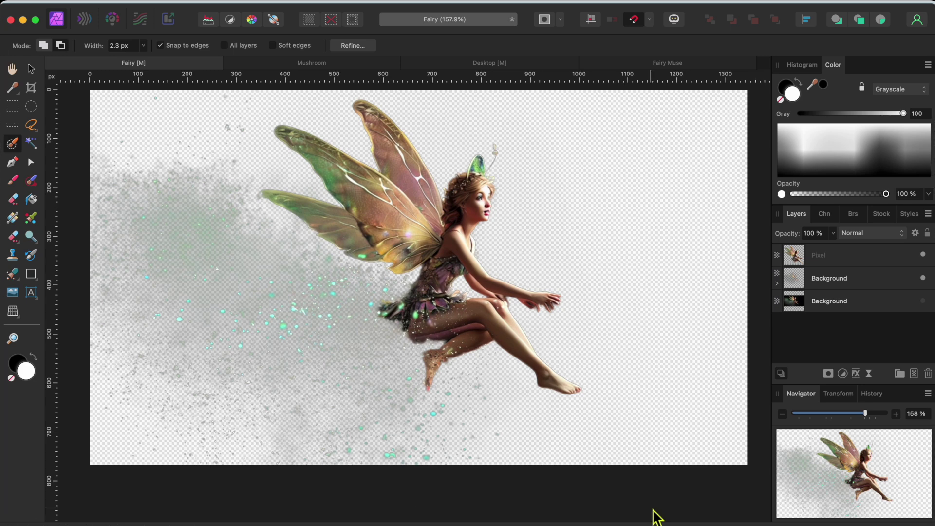
# Open File > Export and choose PNG as the export format.
pyautogui.click(118, 1)
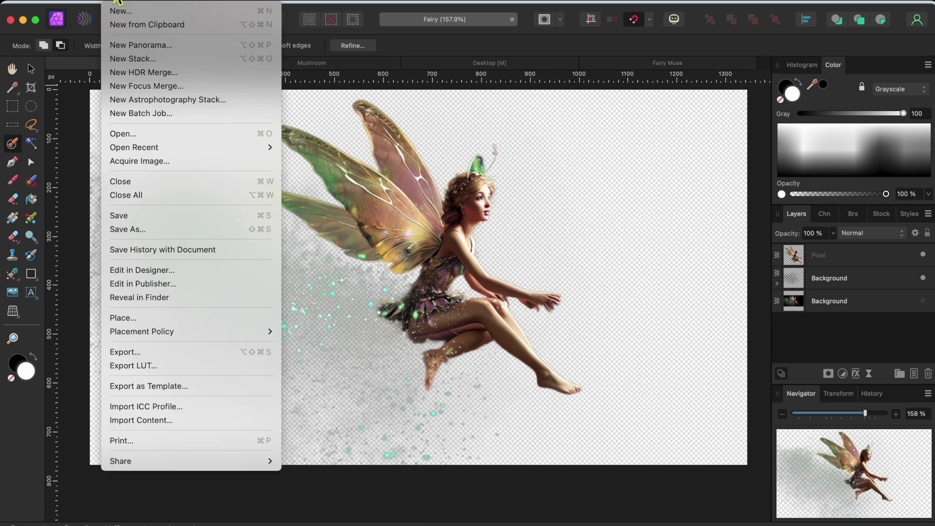
pyautogui.click(142, 352)
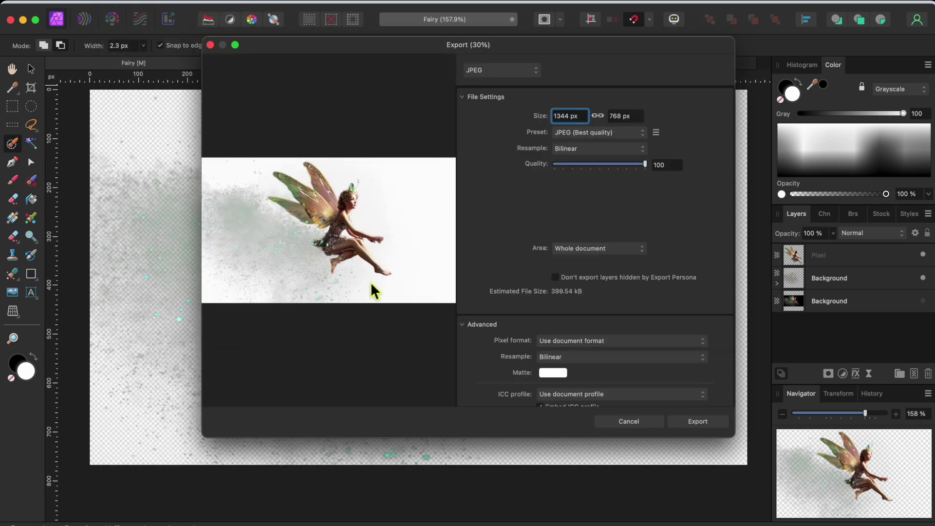
pyautogui.click(489, 72)
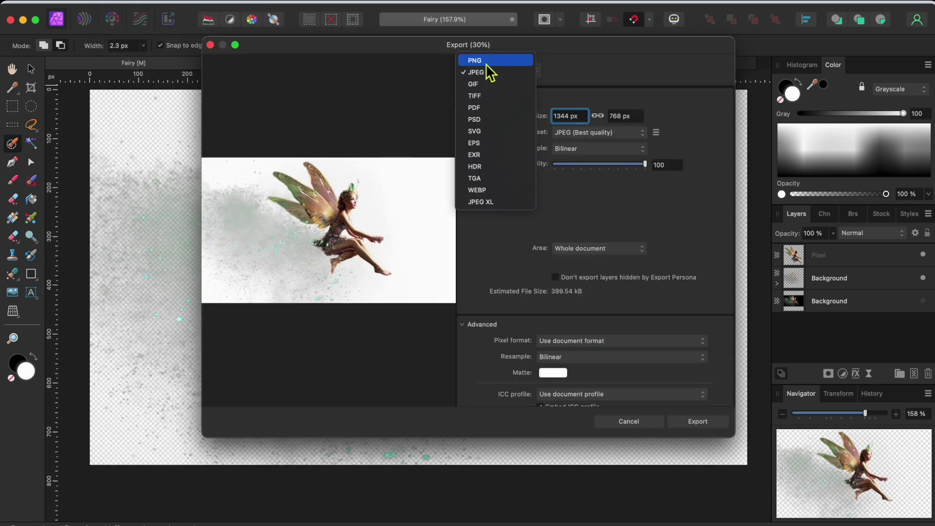
pyautogui.click(482, 62)
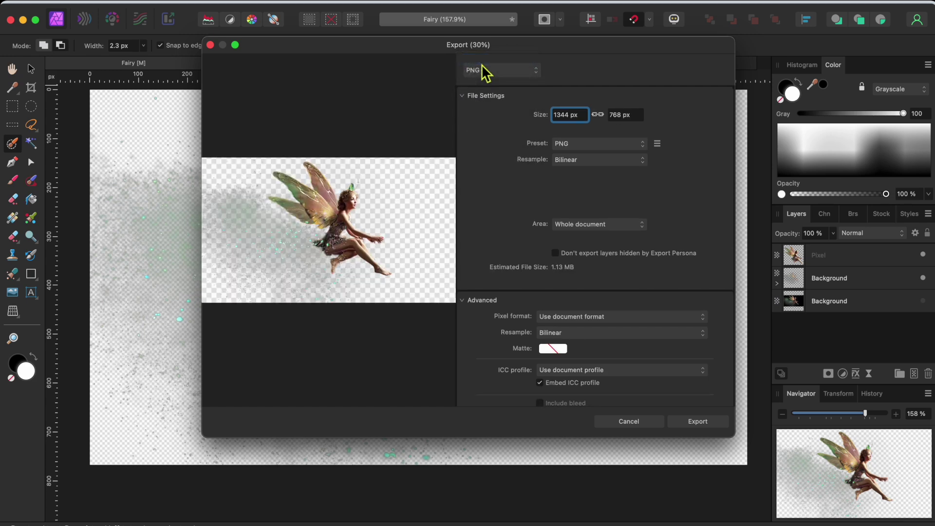
# Export the fairy as a PNG, copy the mushroom photo and switch to Fairy Muse.
pyautogui.click(708, 424)
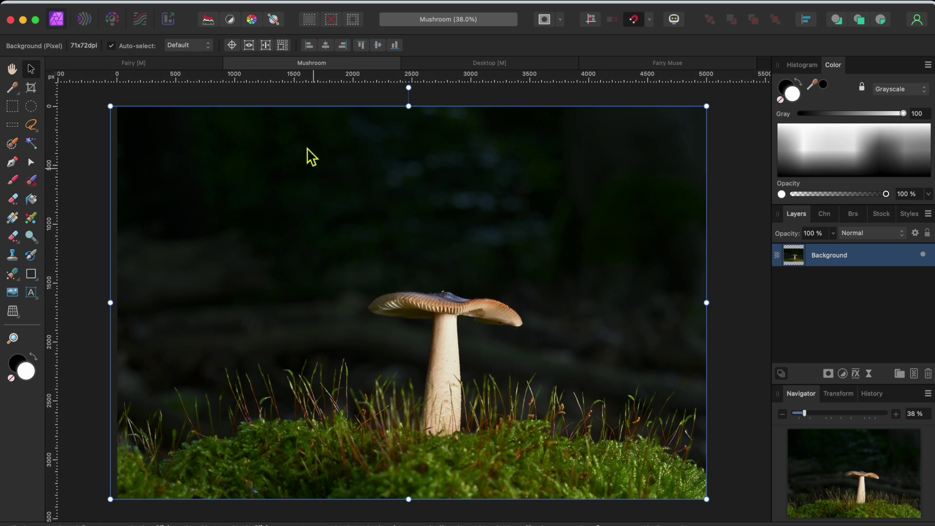
pyautogui.click(154, 3)
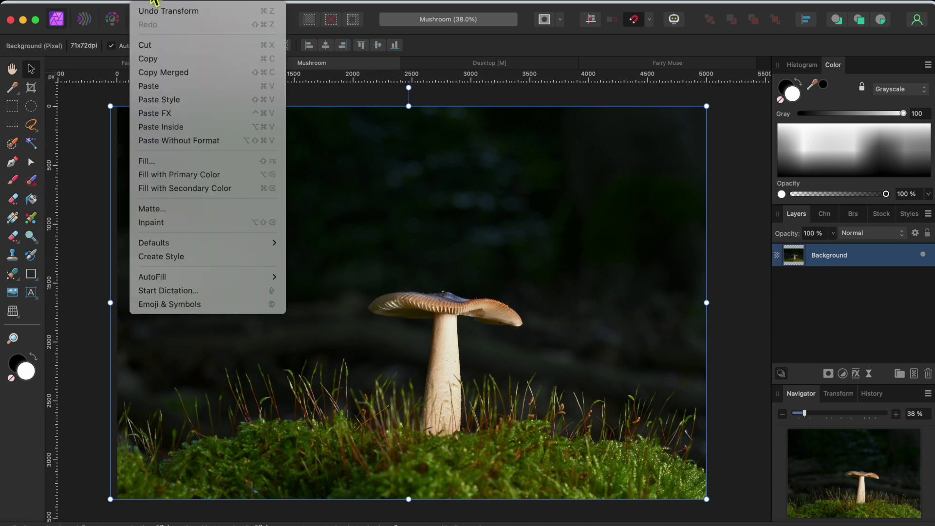
pyautogui.click(168, 61)
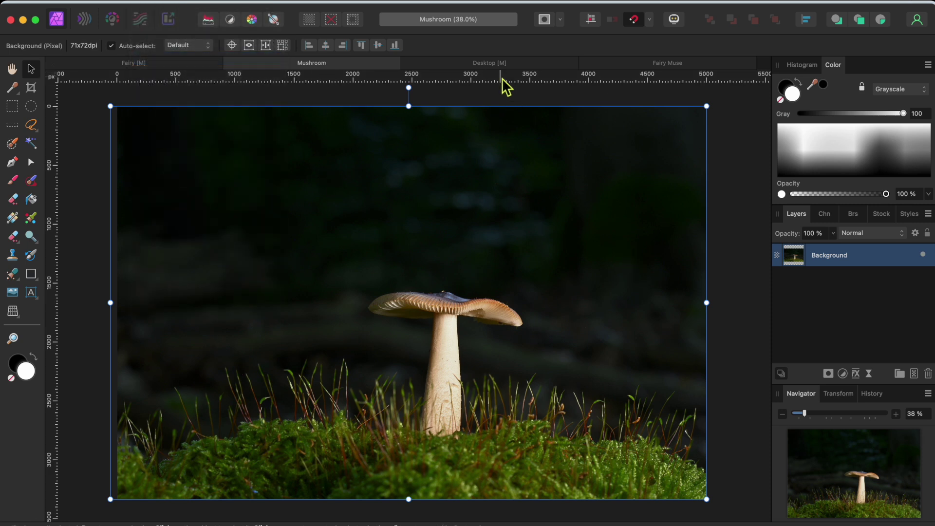
pyautogui.click(632, 65)
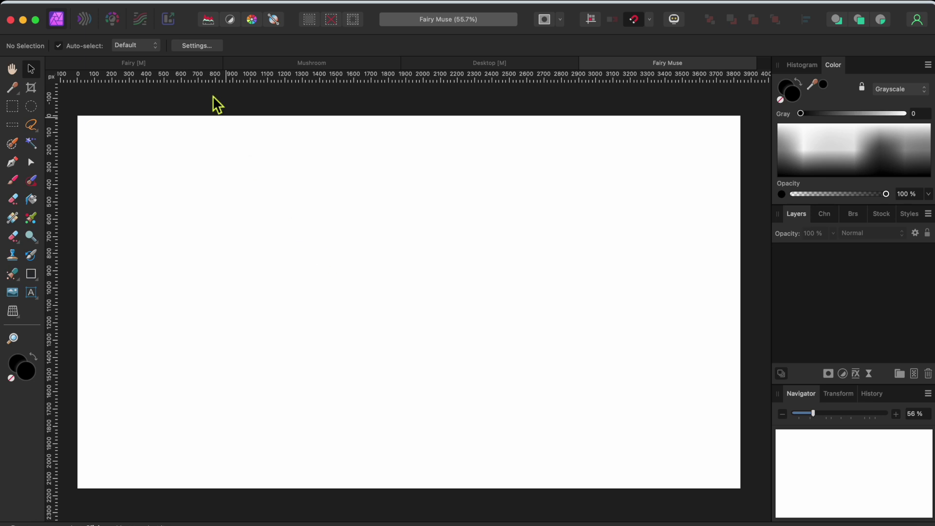
# Paste the mushroom photo into Fairy Muse and shrink it from both corners.
pyautogui.click(155, 2)
pyautogui.click(160, 86)
pyautogui.scroll(-5, 457, 217)
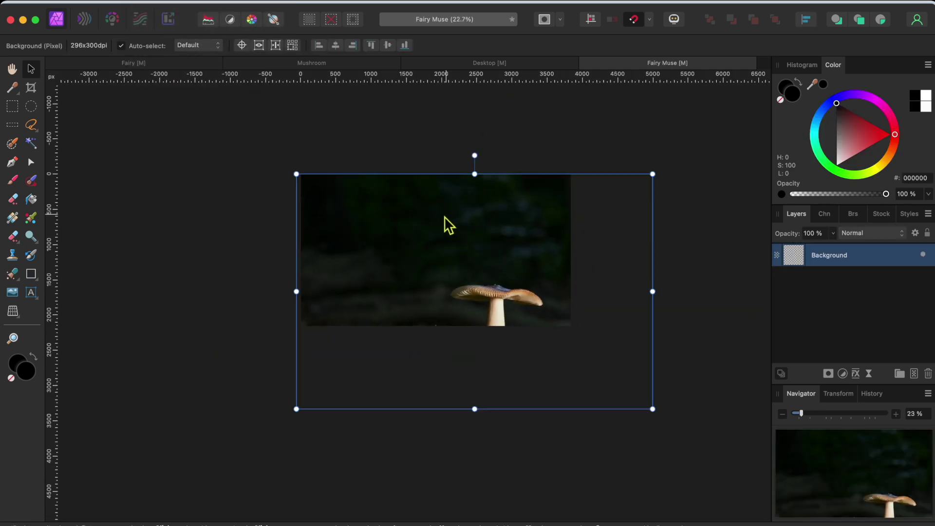
pyautogui.moveTo(298, 175); pyautogui.dragTo(393, 236)
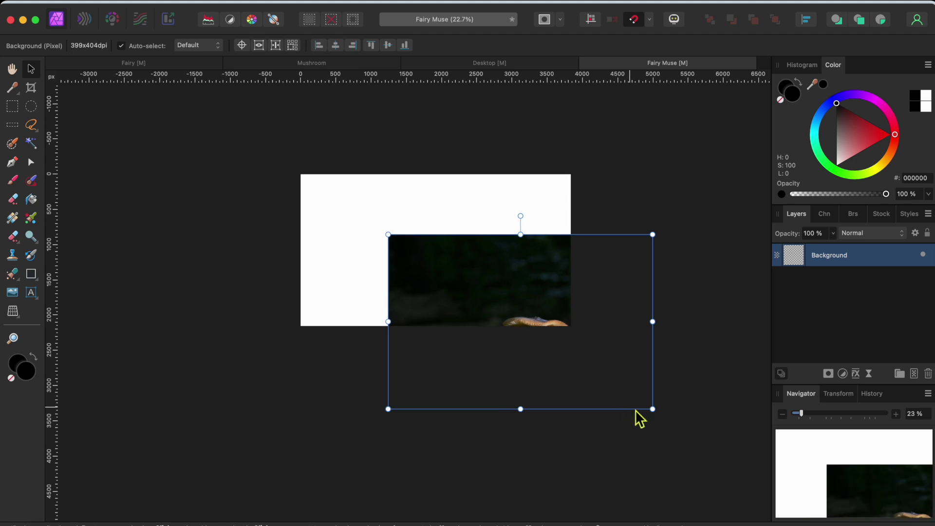
pyautogui.moveTo(654, 411); pyautogui.dragTo(527, 326)
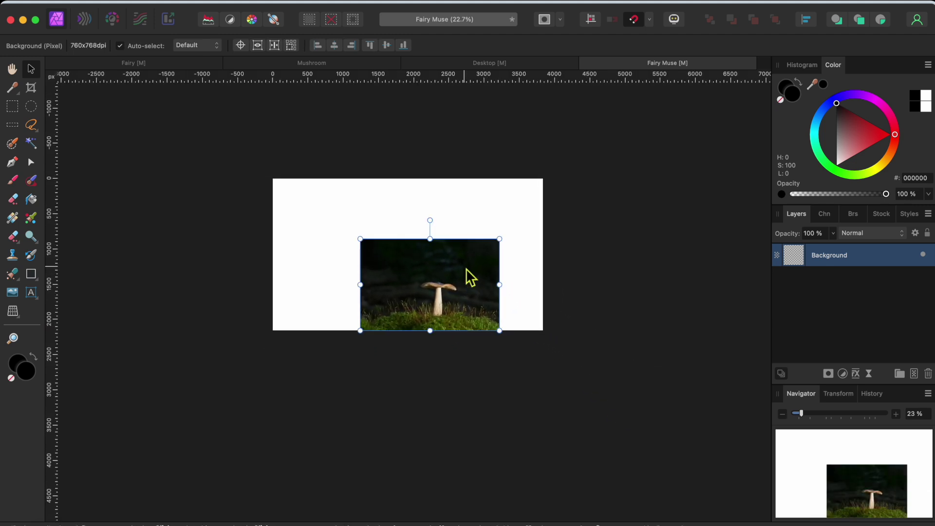
pyautogui.scroll(4, 466, 268)
pyautogui.scroll(2, 465, 268)
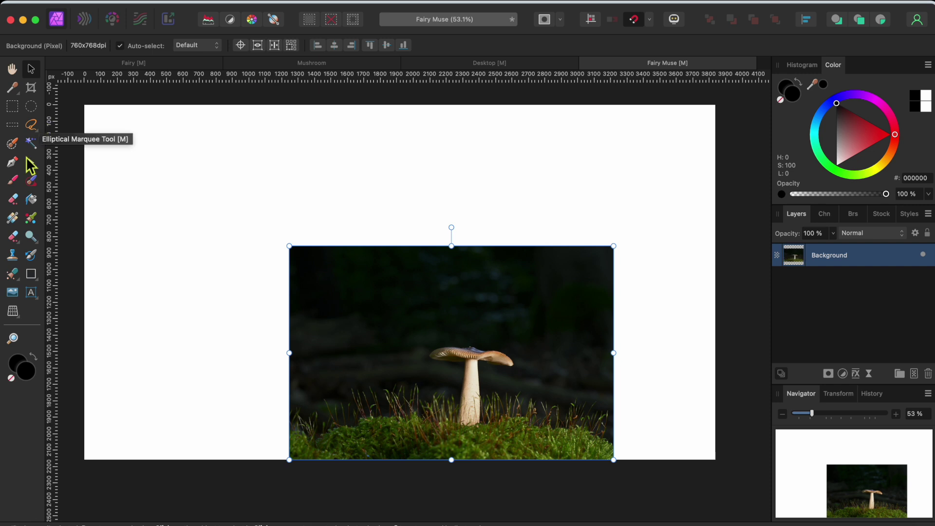
# Draw a black rectangle, move it below the mushroom photo and shrink it to about 3232 × 1818 px.
pyautogui.click(32, 274)
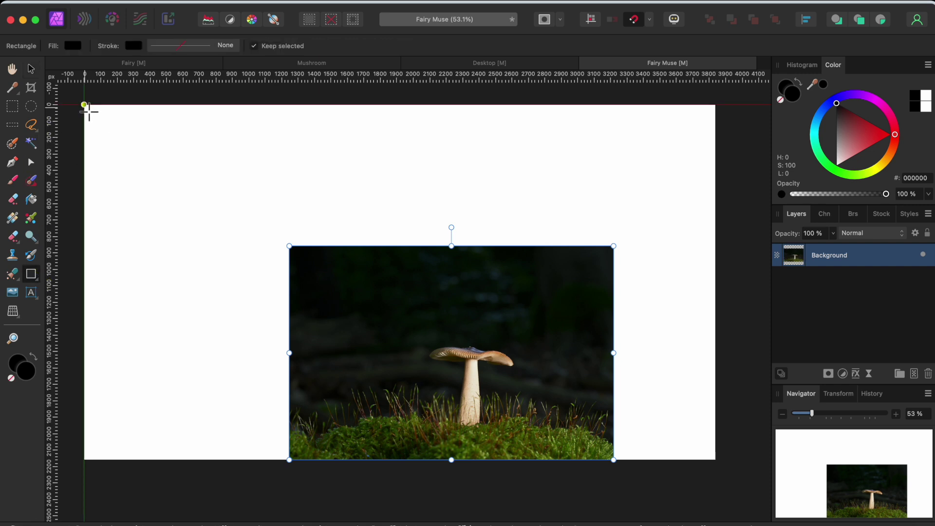
pyautogui.moveTo(88, 108); pyautogui.dragTo(715, 459)
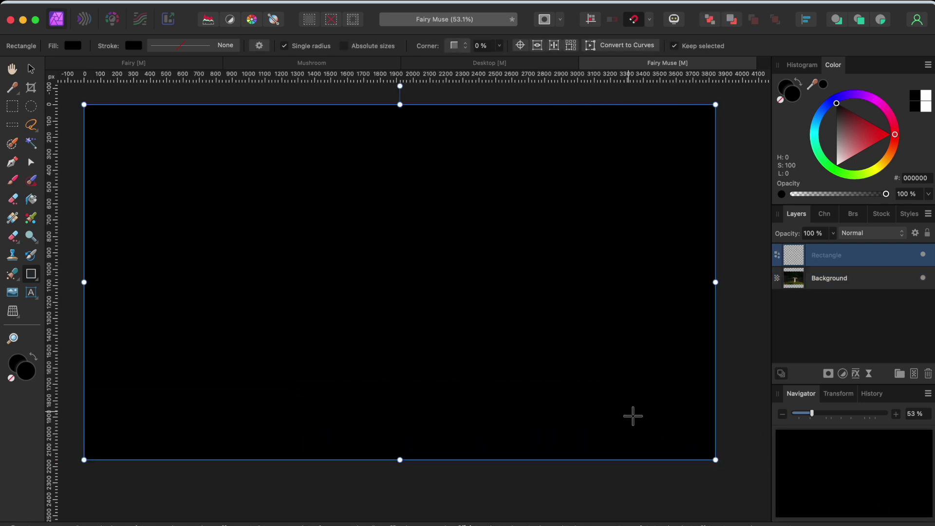
pyautogui.scroll(-2, 632, 416)
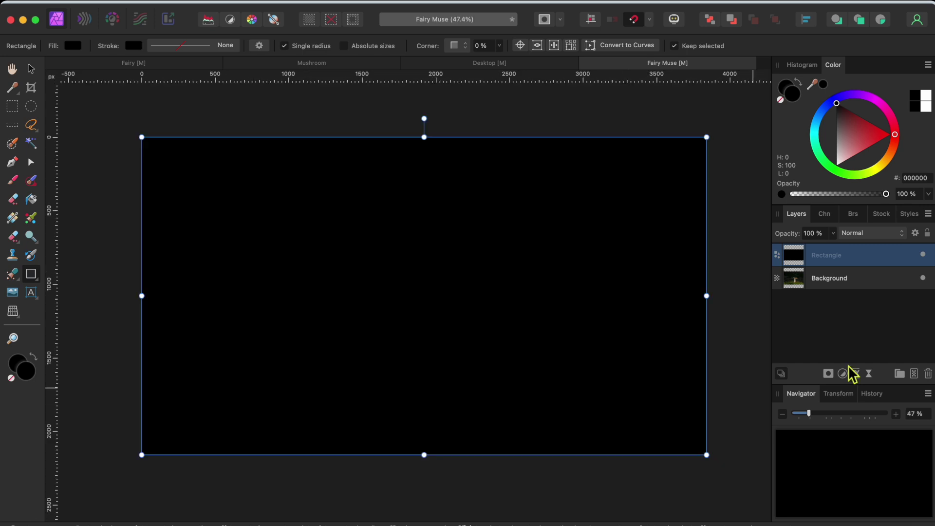
pyautogui.moveTo(845, 259); pyautogui.dragTo(844, 292)
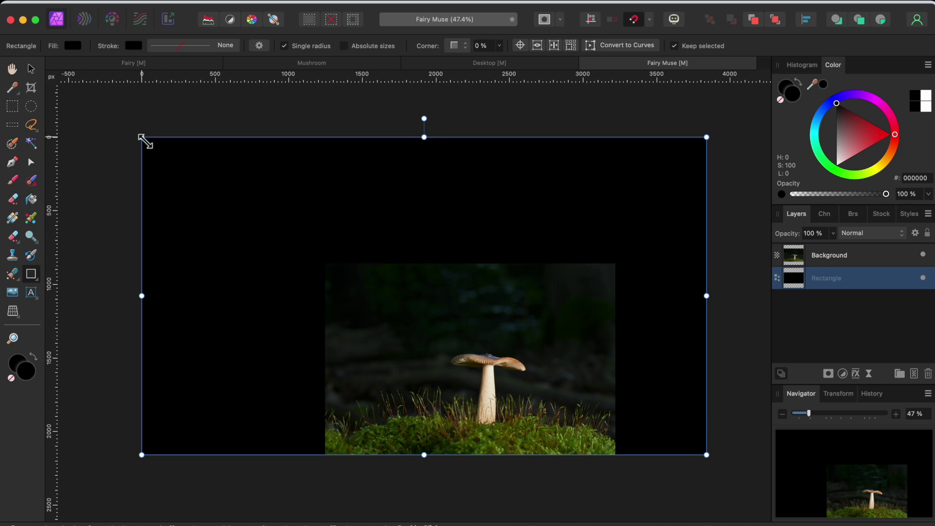
pyautogui.moveTo(145, 142); pyautogui.dragTo(221, 197)
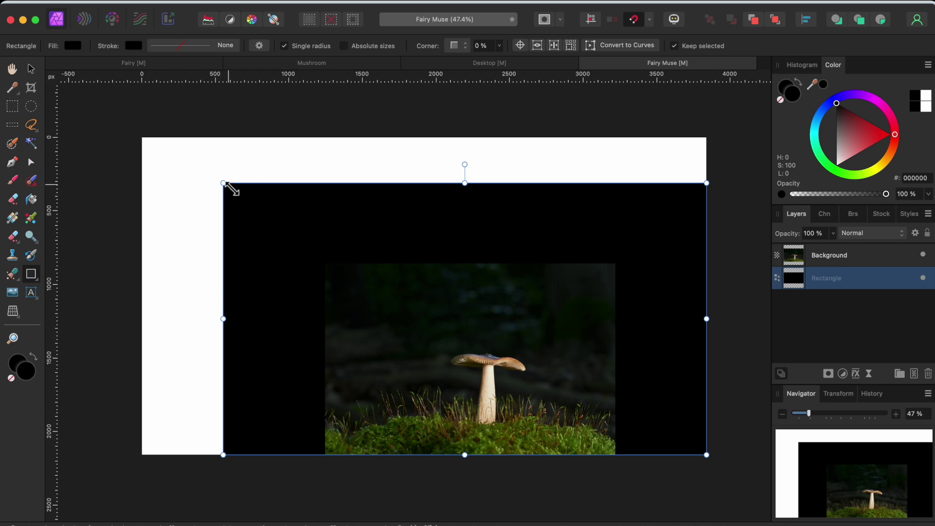
pyautogui.moveTo(232, 189); pyautogui.dragTo(240, 193)
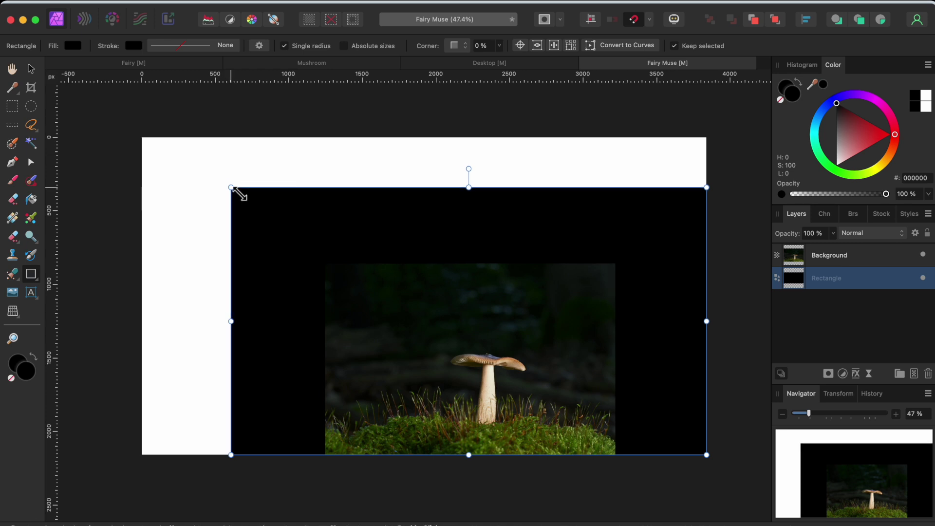
# Enlarge the mushroom photo to fill the black rectangle toward top-left and bottom-right.
pyautogui.click(31, 69)
pyautogui.click(459, 361)
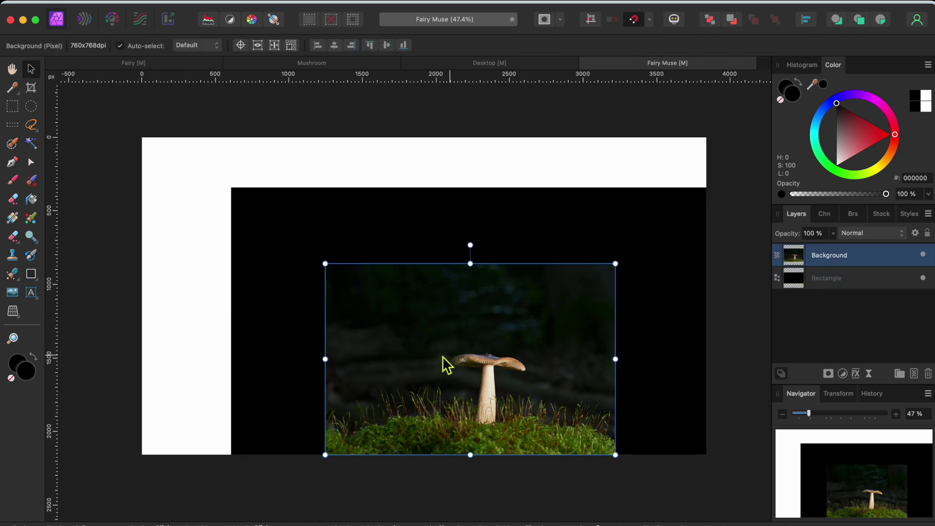
pyautogui.moveTo(332, 266); pyautogui.dragTo(233, 195)
pyautogui.moveTo(269, 227); pyautogui.dragTo(268, 215)
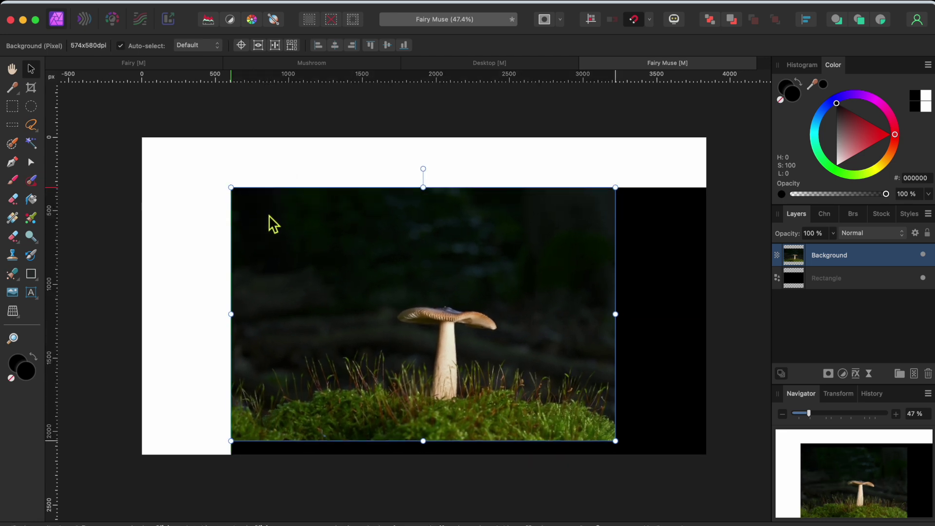
pyautogui.scroll(-3, 302, 234)
pyautogui.hscroll(2, 301, 233)
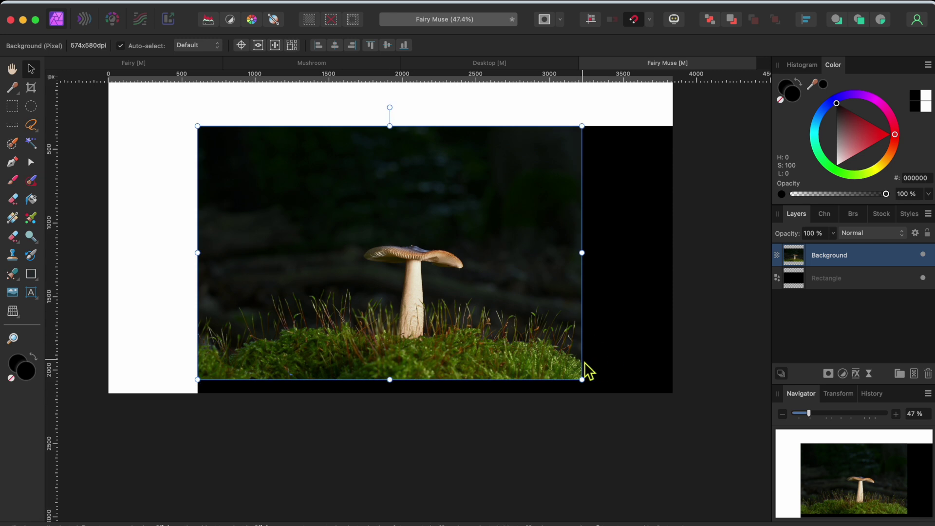
pyautogui.moveTo(583, 380); pyautogui.dragTo(685, 432)
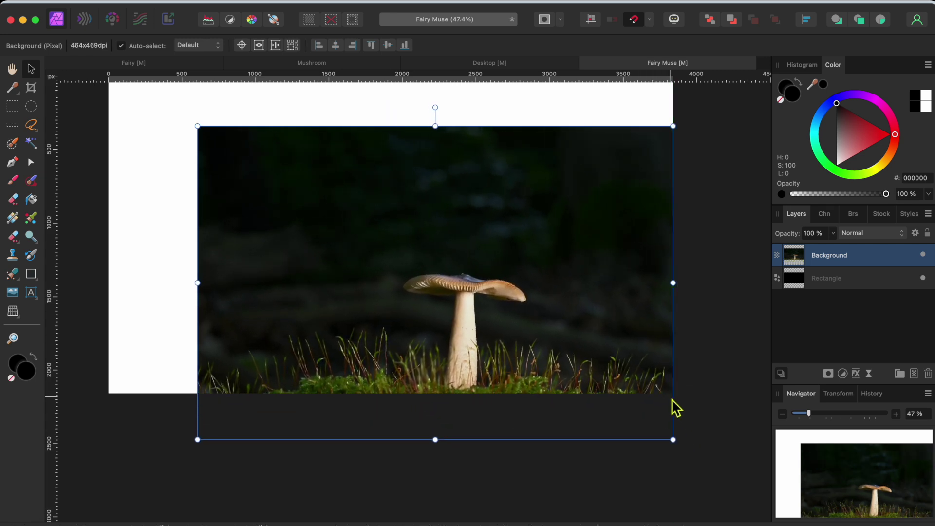
pyautogui.scroll(2, 632, 380)
pyautogui.hscroll(-2, 632, 379)
pyautogui.scroll(1, 632, 379)
pyautogui.hscroll(-1, 632, 380)
# Deselect and make the document background transparent via Document > Transparent Background.
pyautogui.press('super+d')
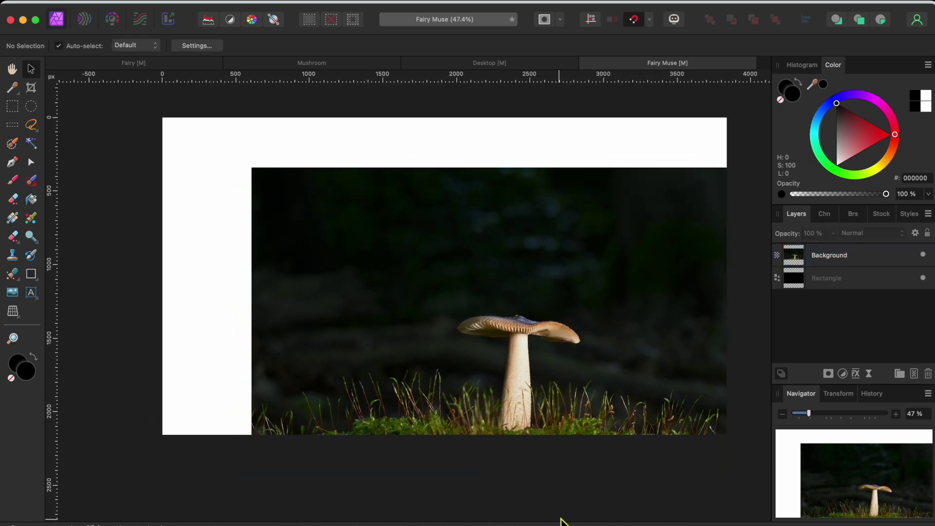
pyautogui.hscroll(2, 549, 505)
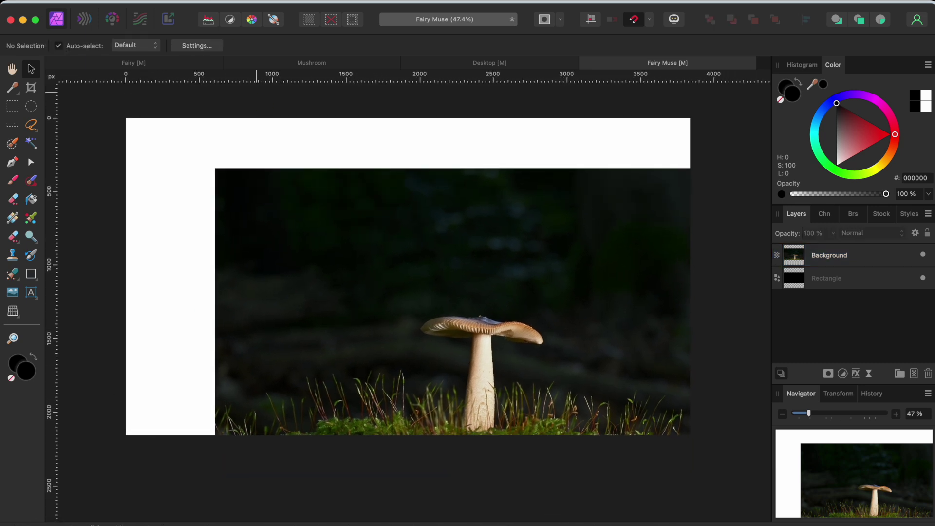
pyautogui.click(218, 2)
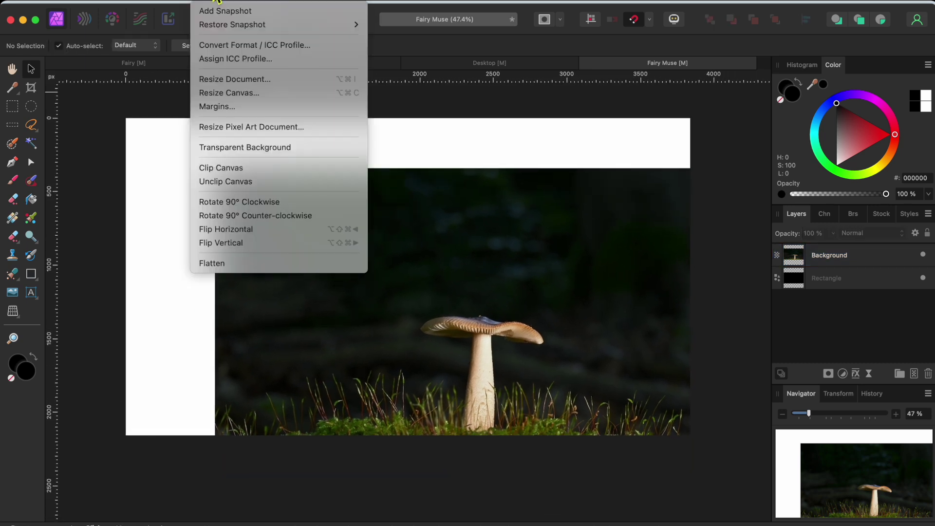
pyautogui.click(234, 148)
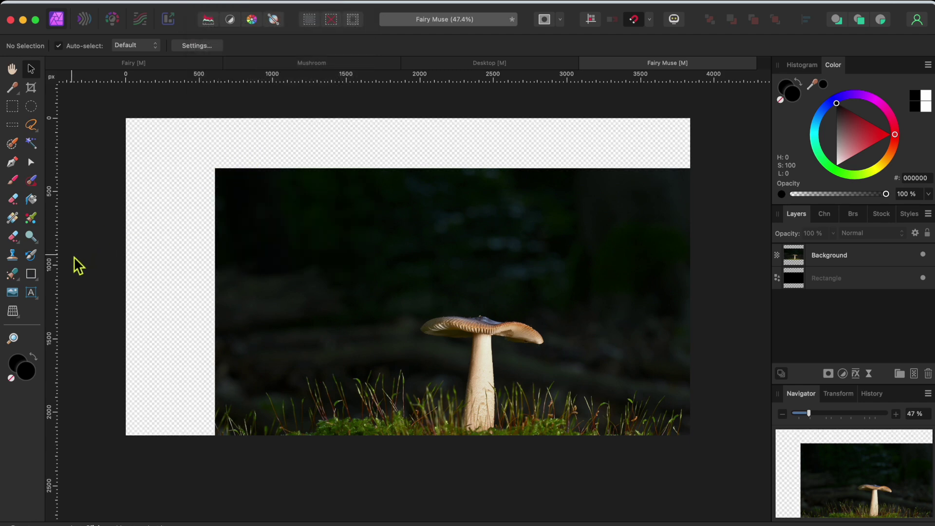
pyautogui.click(122, 3)
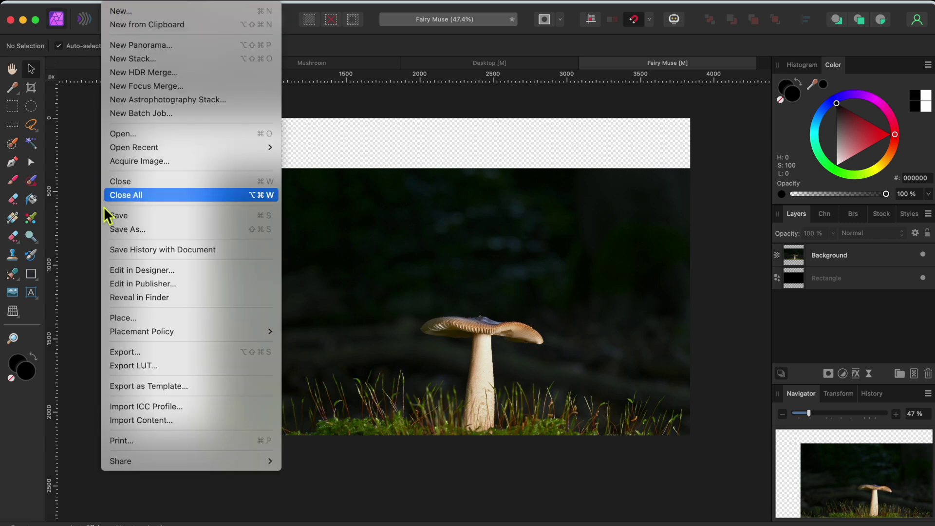
# Place Fairy.png into the document, dragging out its initial size.
pyautogui.click(123, 318)
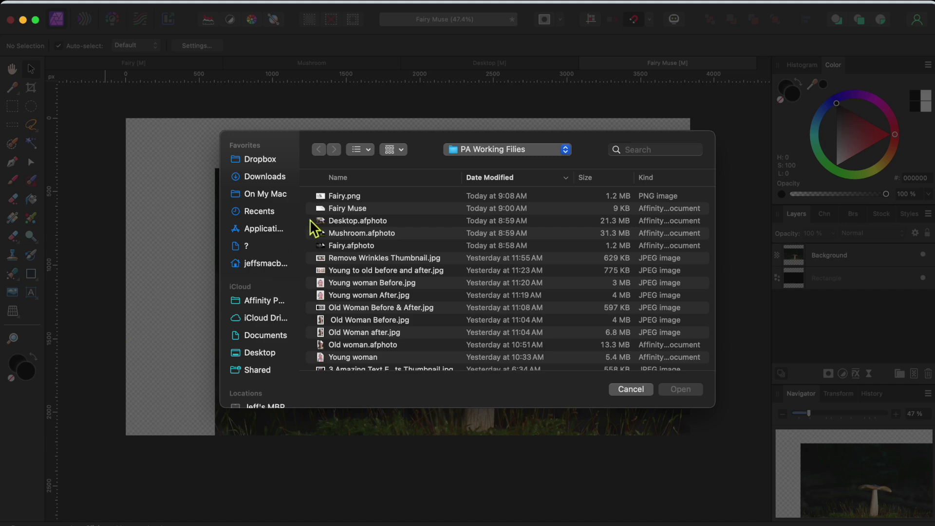
pyautogui.click(343, 197)
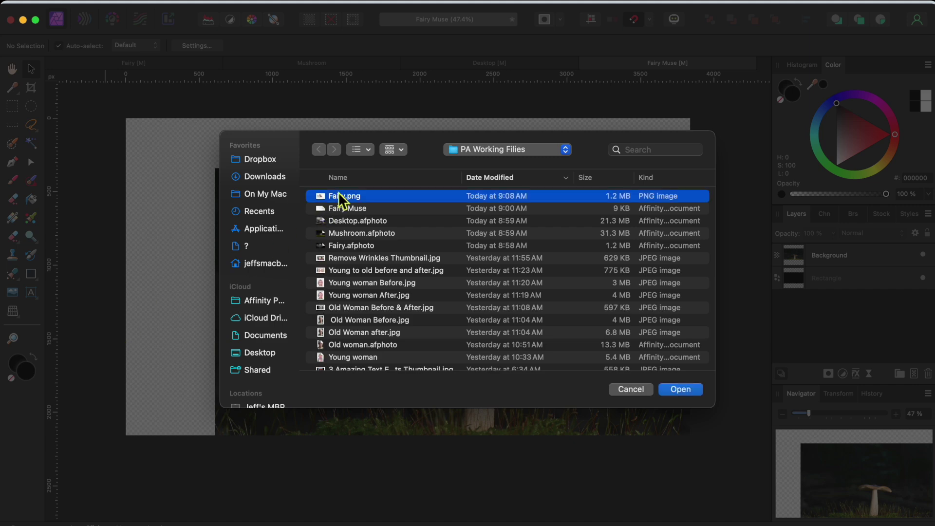
pyautogui.click(684, 387)
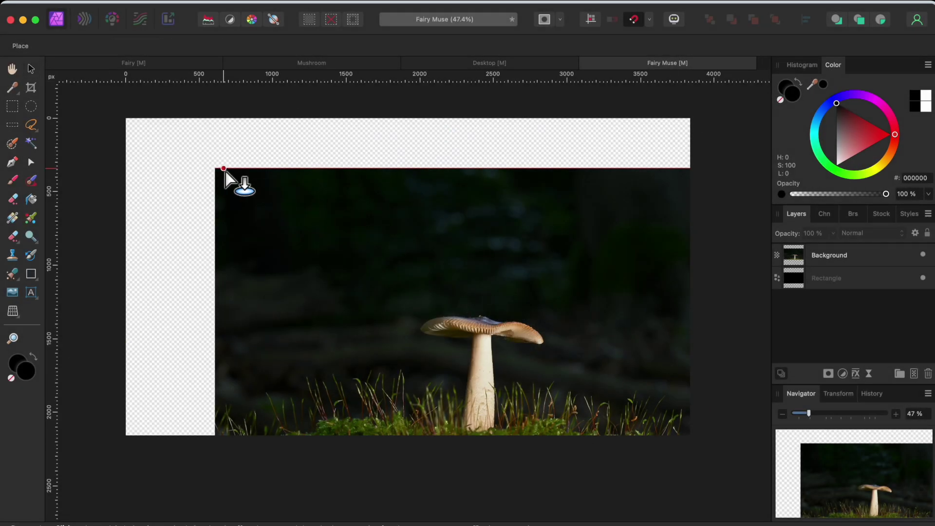
pyautogui.click(193, 136)
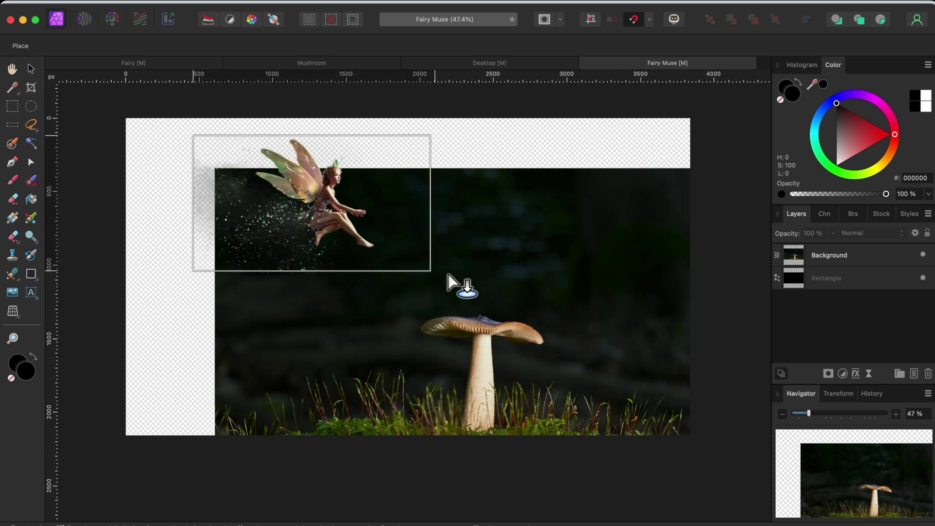
pyautogui.moveTo(447, 274); pyautogui.dragTo(668, 388)
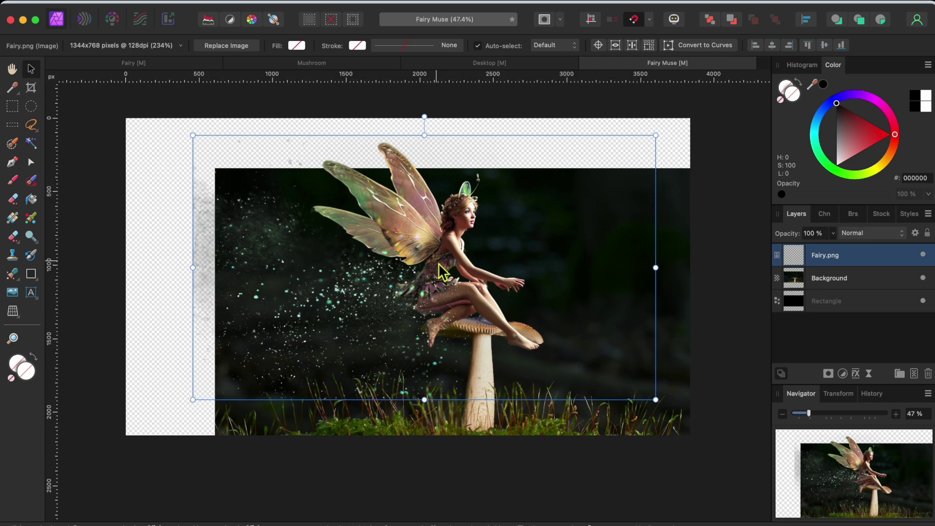
# Enlarge the fairy image and move it so she sits on the mushroom cap.
pyautogui.moveTo(438, 264); pyautogui.dragTo(454, 273)
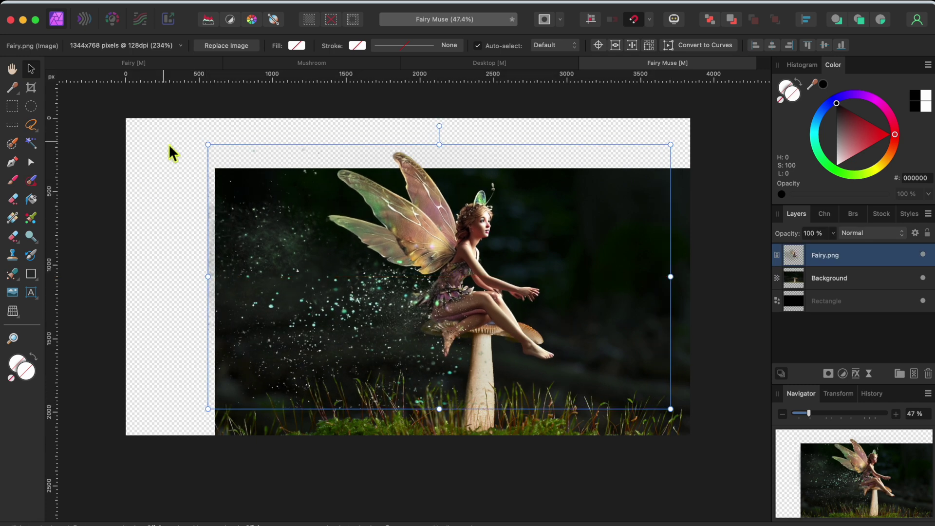
pyautogui.moveTo(209, 147); pyautogui.dragTo(196, 133)
pyautogui.moveTo(341, 224); pyautogui.dragTo(353, 226)
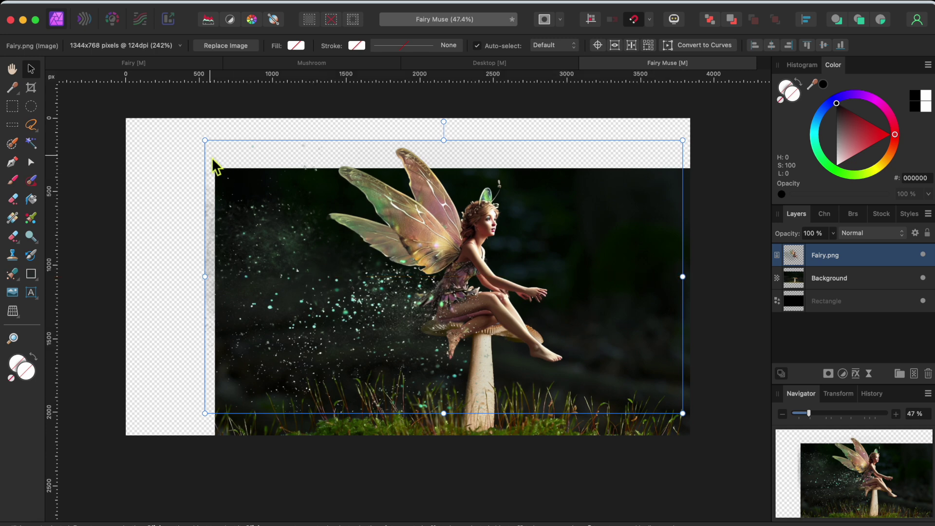
pyautogui.moveTo(205, 140); pyautogui.dragTo(193, 120)
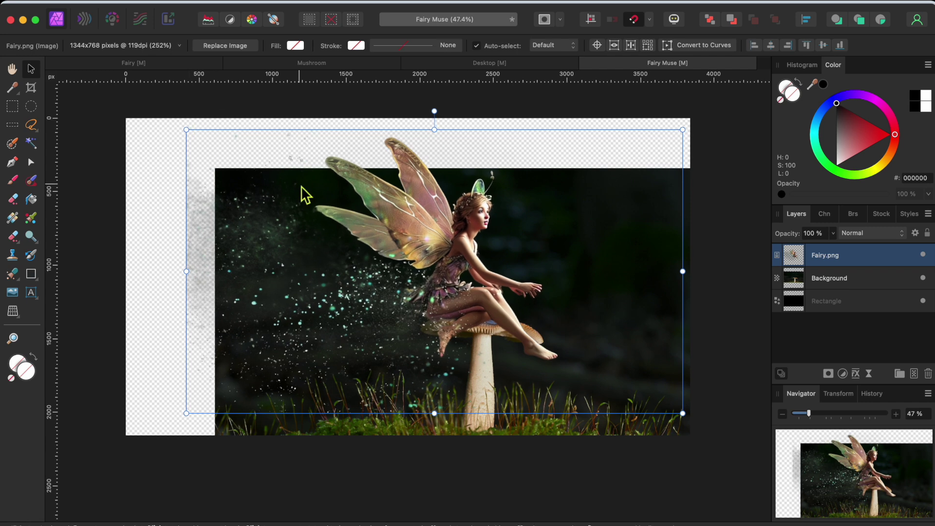
pyautogui.moveTo(349, 244); pyautogui.dragTo(361, 246)
# With an enlarged Erase Brush, erase the grey smudge left of the mushroom on the Fairy.png layer.
pyautogui.press('super+d')
pyautogui.hscroll(-2, 486, 380)
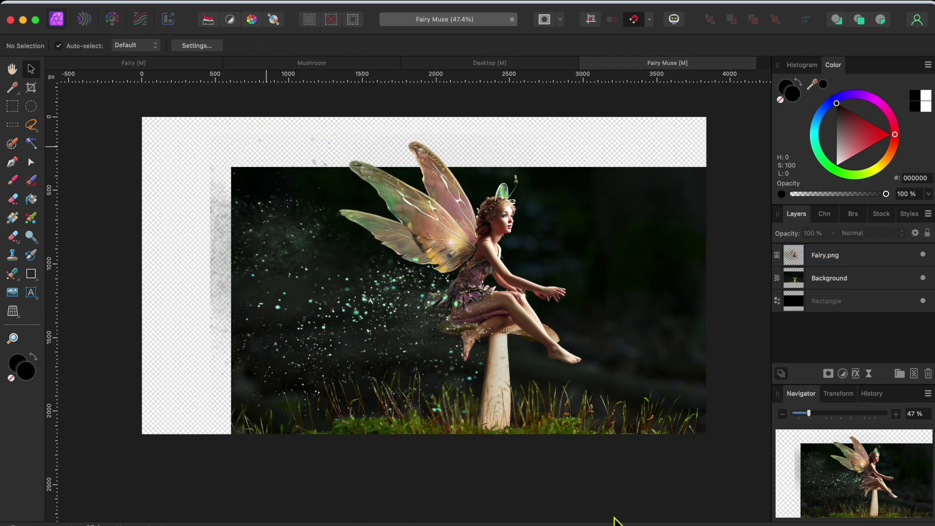
pyautogui.click(13, 200)
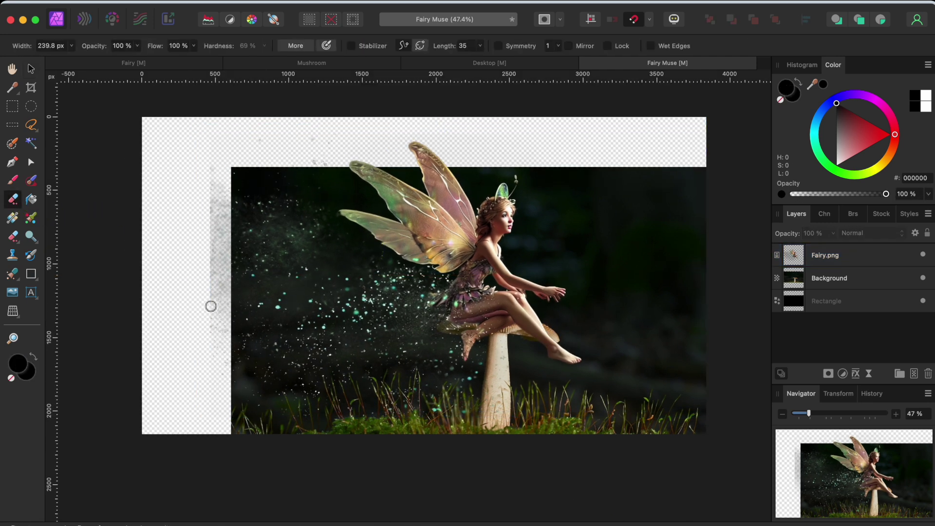
pyautogui.press(']')
pyautogui.press(']')
pyautogui.click(840, 258)
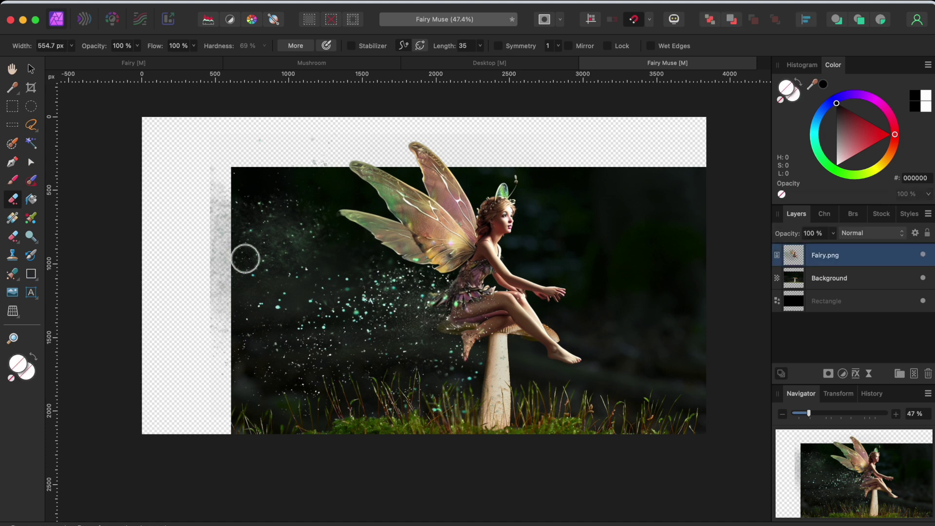
pyautogui.click(214, 373)
pyautogui.moveTo(230, 283)
pyautogui.mouseDown()
pyautogui.moveTo(232, 259)
pyautogui.moveTo(218, 271)
pyautogui.moveTo(230, 216)
pyautogui.moveTo(224, 173)
pyautogui.moveTo(323, 158)
pyautogui.moveTo(316, 147)
pyautogui.moveTo(268, 146)
pyautogui.moveTo(227, 161)
pyautogui.mouseUp()
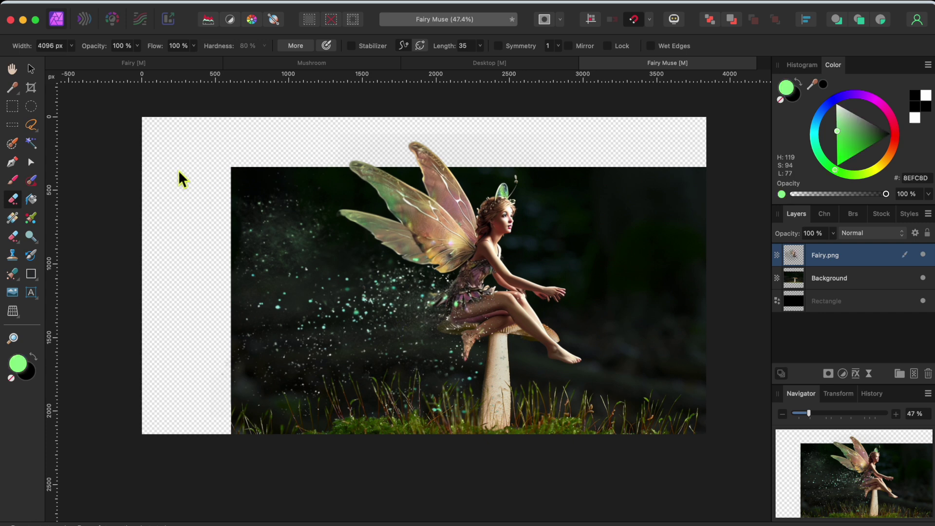
# Switch to the Paint Brush Tool and bring up the Brushes panel to use the Ink Spatter Tilting brush.
pyautogui.click(12, 184)
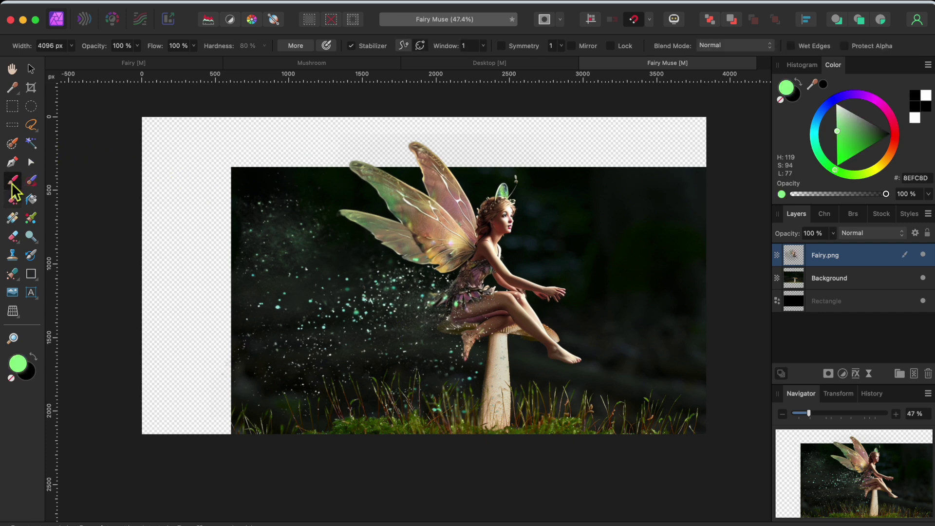
pyautogui.click(852, 214)
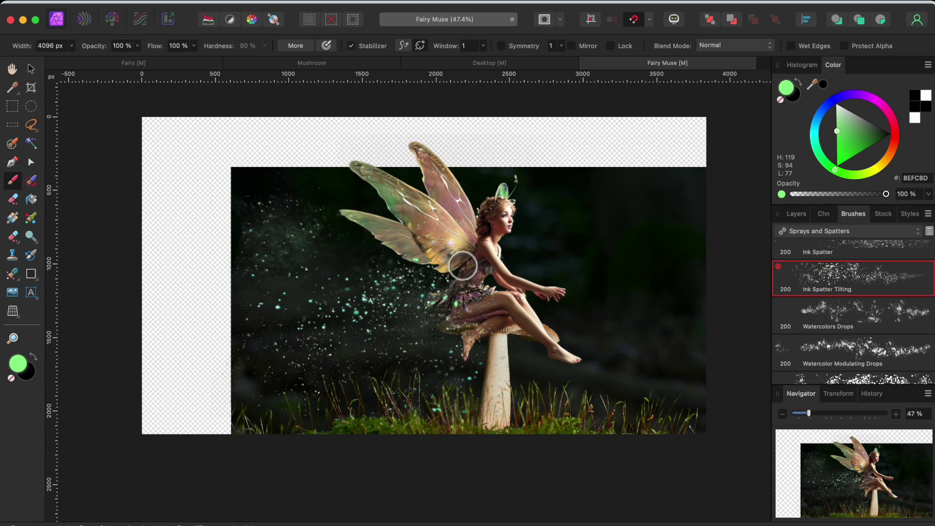
# Set the spatter brush's dynamics to Hue Jitter 76% and Rotation Jitter 84%.
pyautogui.click(297, 47)
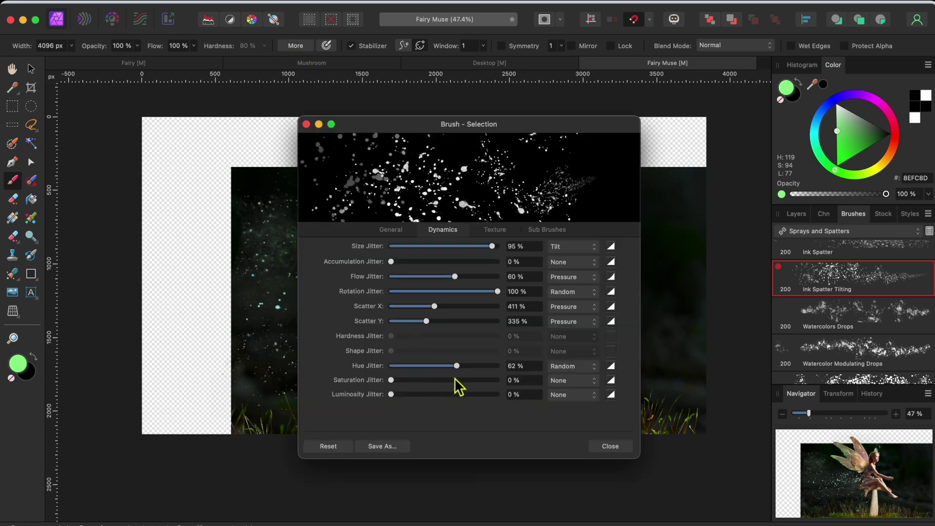
pyautogui.moveTo(457, 366)
pyautogui.mouseDown()
pyautogui.moveTo(427, 366)
pyautogui.moveTo(470, 366)
pyautogui.mouseUp()
pyautogui.moveTo(496, 290)
pyautogui.mouseDown()
pyautogui.moveTo(442, 290)
pyautogui.moveTo(481, 292)
pyautogui.moveTo(415, 309)
pyautogui.moveTo(437, 315)
pyautogui.mouseUp()
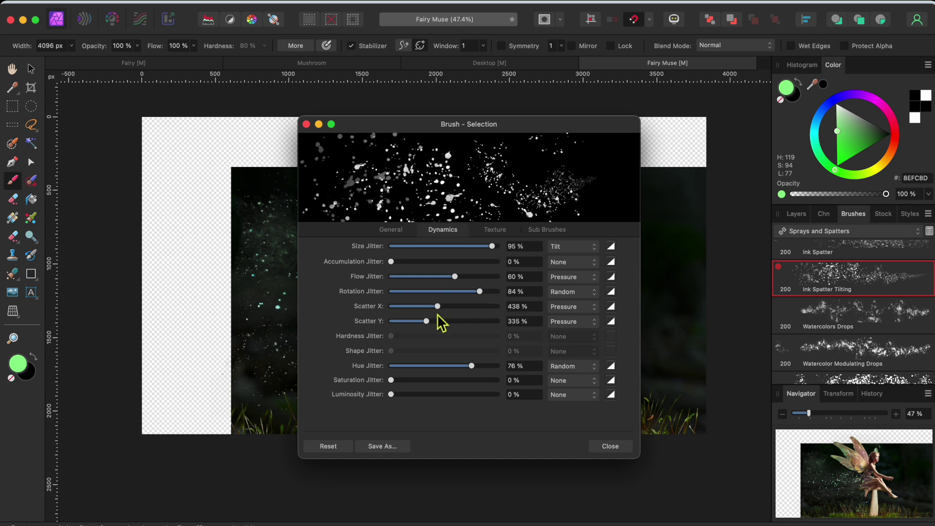
pyautogui.click(611, 446)
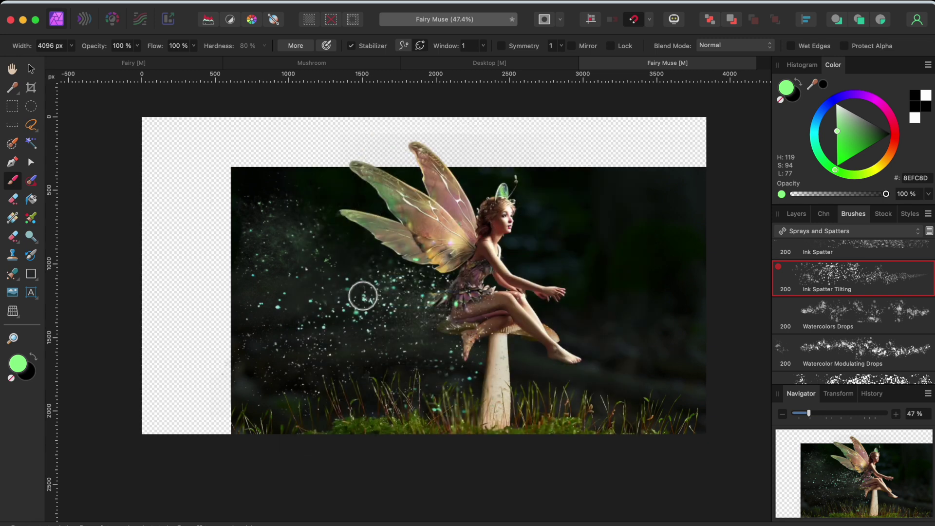
# Paint a test sparkle dab near the wing, undo it, and return to the Layers panel.
pyautogui.click(413, 177)
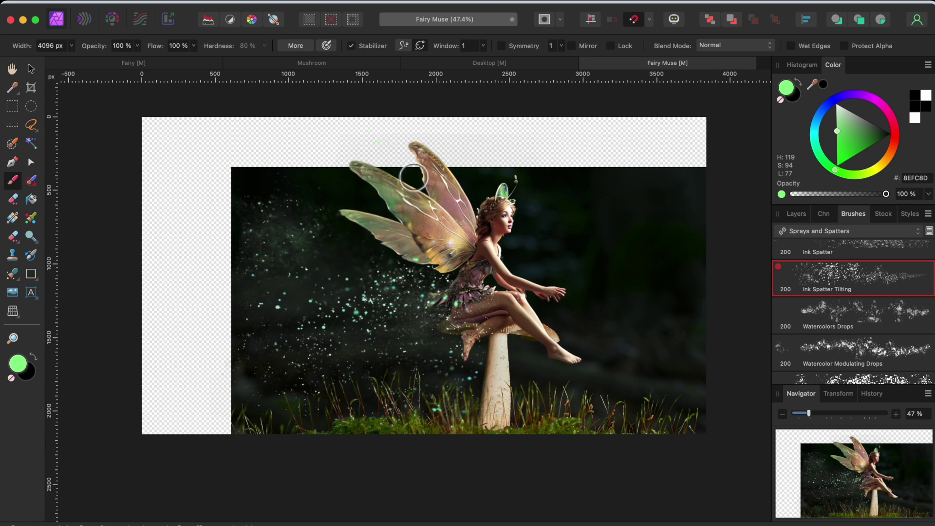
pyautogui.press('cmd+z')
pyautogui.click(797, 215)
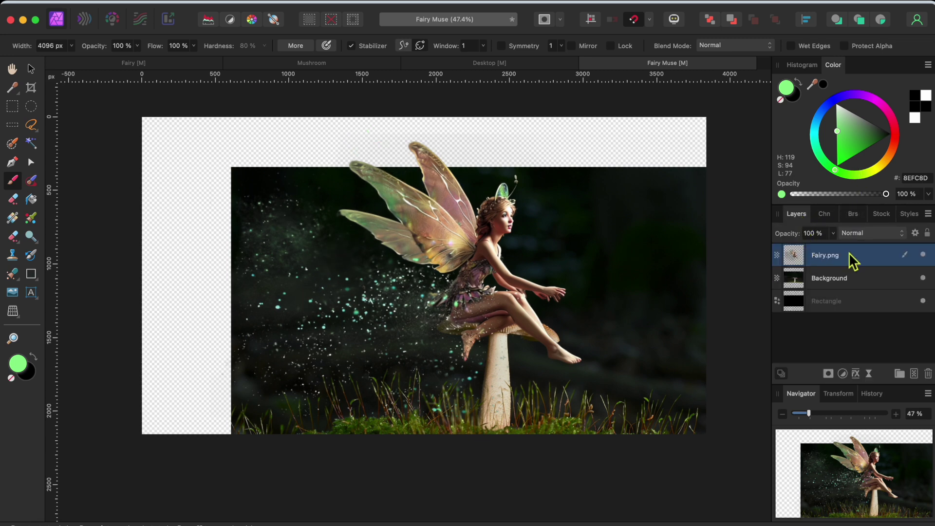
# Add a new pixel layer and paint multicolour sparkles above the wing, upper left, lower-left strip and grass.
pyautogui.click(914, 374)
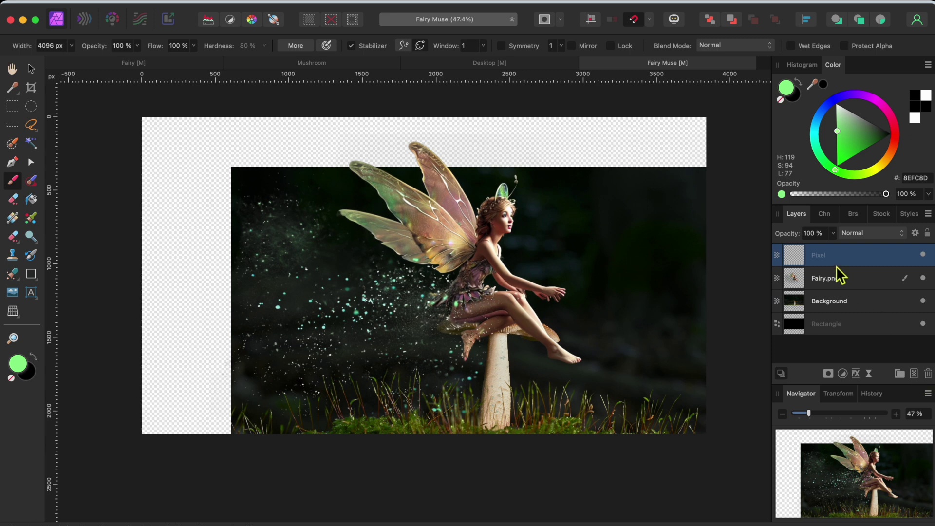
pyautogui.moveTo(467, 190); pyautogui.dragTo(407, 154)
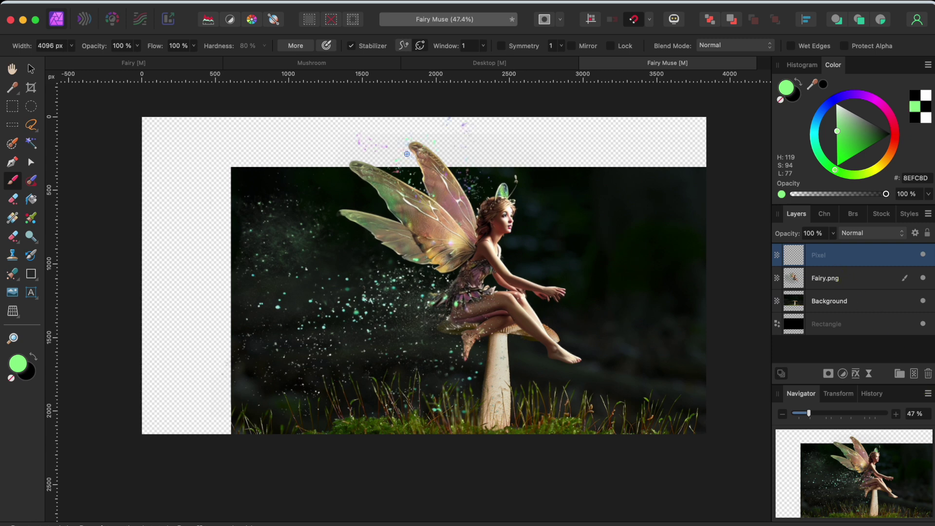
pyautogui.moveTo(309, 178)
pyautogui.mouseDown()
pyautogui.moveTo(281, 185)
pyautogui.moveTo(251, 216)
pyautogui.mouseUp()
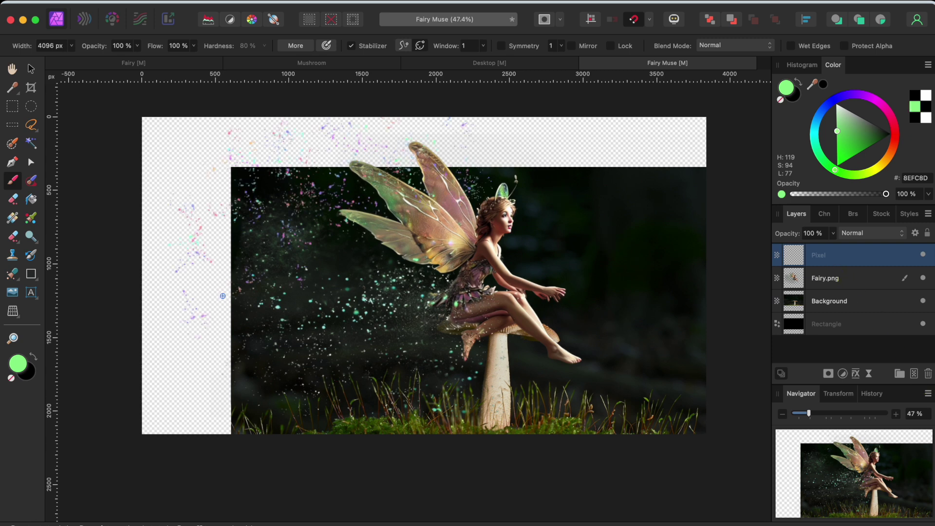
pyautogui.moveTo(222, 296)
pyautogui.mouseDown()
pyautogui.moveTo(242, 311)
pyautogui.moveTo(405, 311)
pyautogui.moveTo(340, 314)
pyautogui.moveTo(262, 374)
pyautogui.mouseUp()
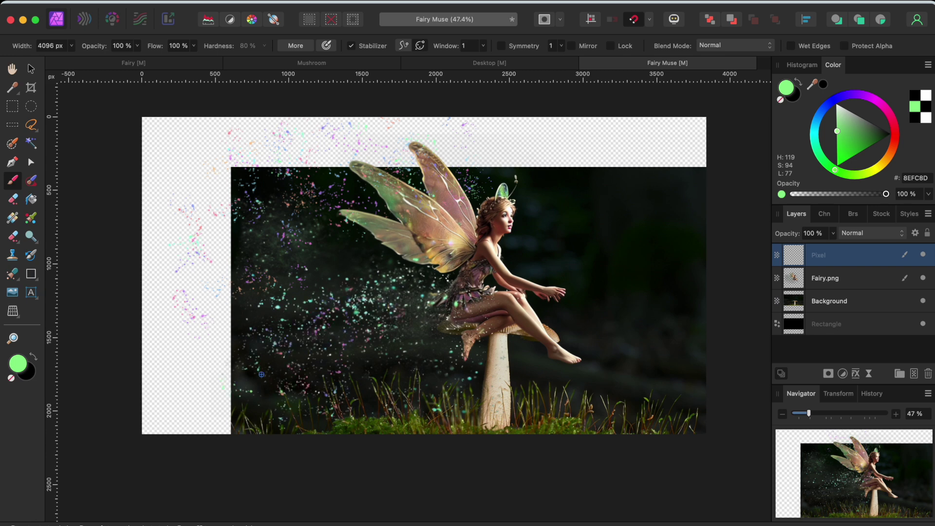
pyautogui.moveTo(210, 358)
pyautogui.mouseDown()
pyautogui.moveTo(230, 328)
pyautogui.moveTo(355, 299)
pyautogui.moveTo(338, 267)
pyautogui.mouseUp()
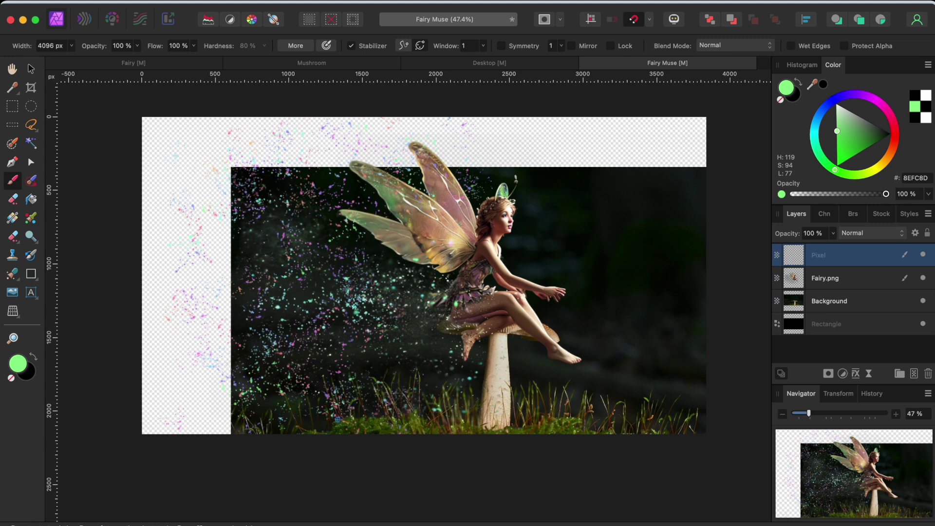
pyautogui.moveTo(228, 431); pyautogui.dragTo(275, 404)
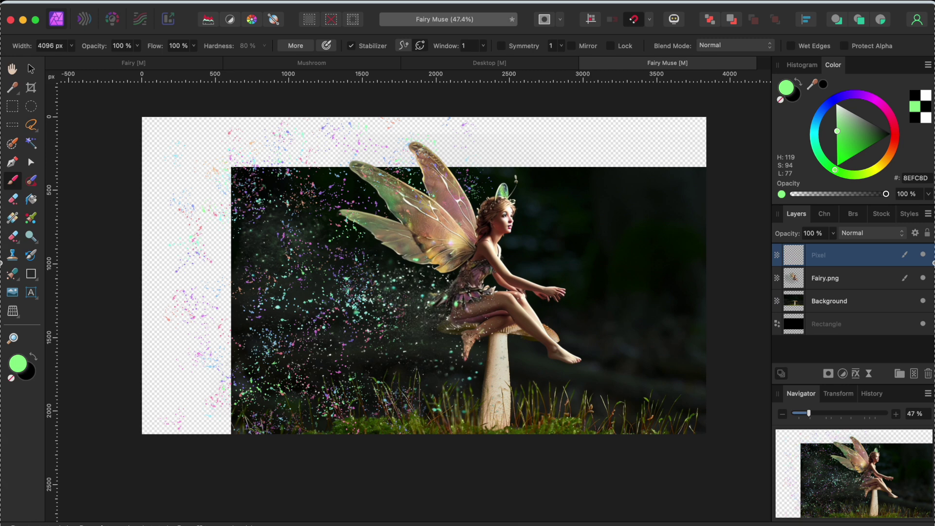
# Save the Fairy Muse document and export it as a PNG named Fairy Muse.
pyautogui.click(124, 4)
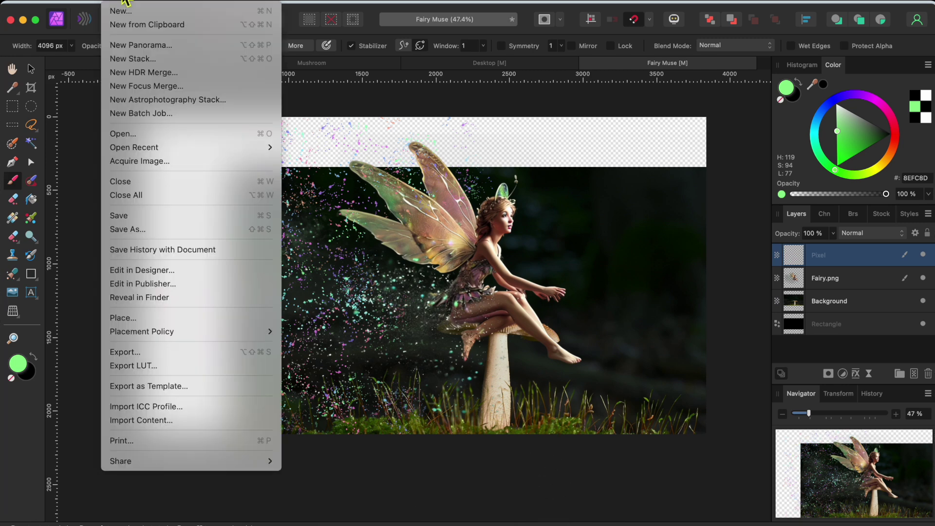
pyautogui.click(146, 215)
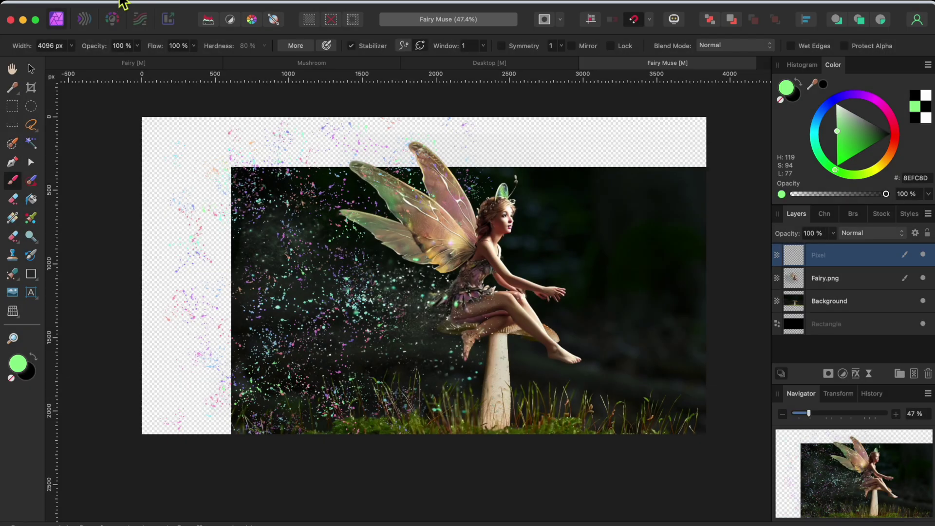
pyautogui.click(125, 4)
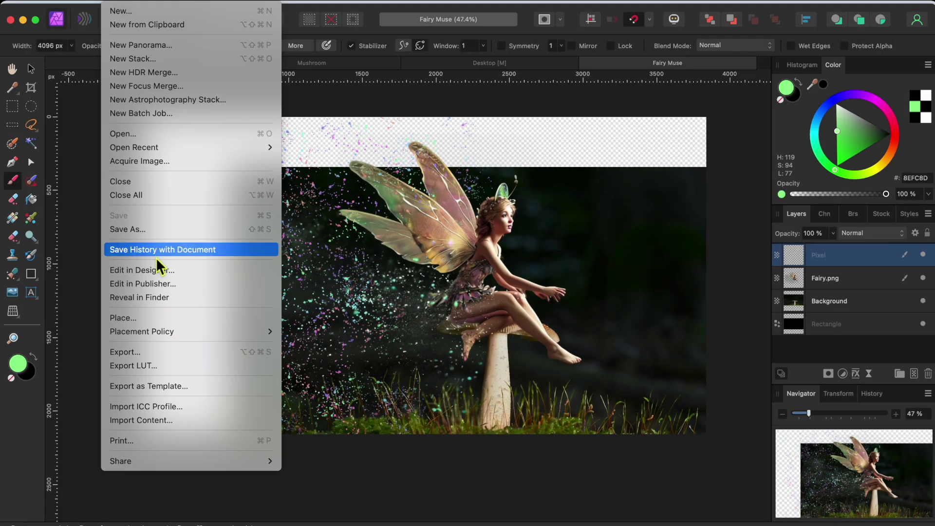
pyautogui.click(146, 351)
pyautogui.click(501, 70)
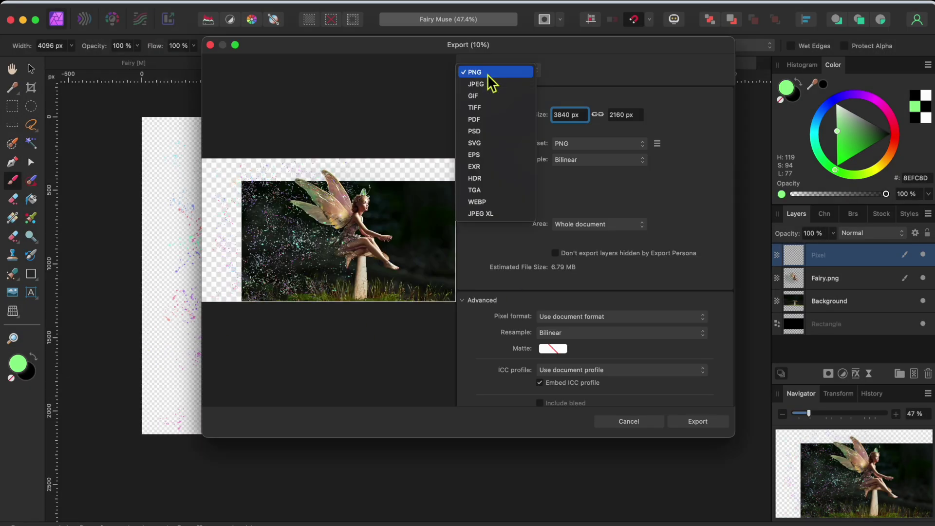
pyautogui.click(482, 70)
pyautogui.click(701, 421)
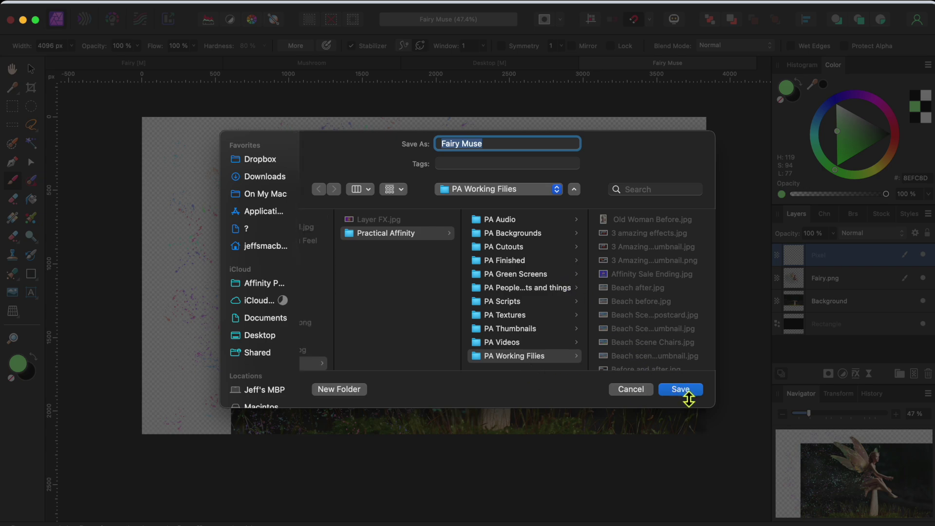
pyautogui.click(686, 394)
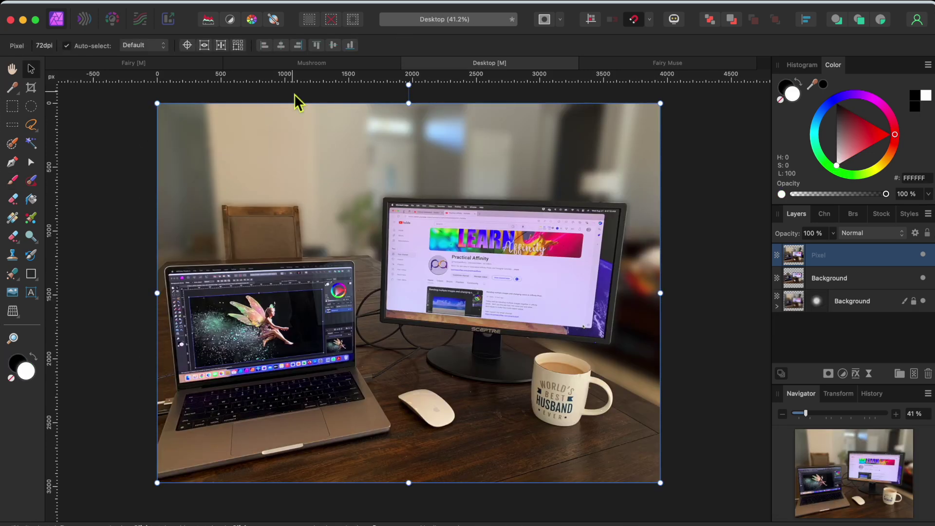
# Place the Fairy Muse.png file into the Desktop photo.
pyautogui.click(125, 1)
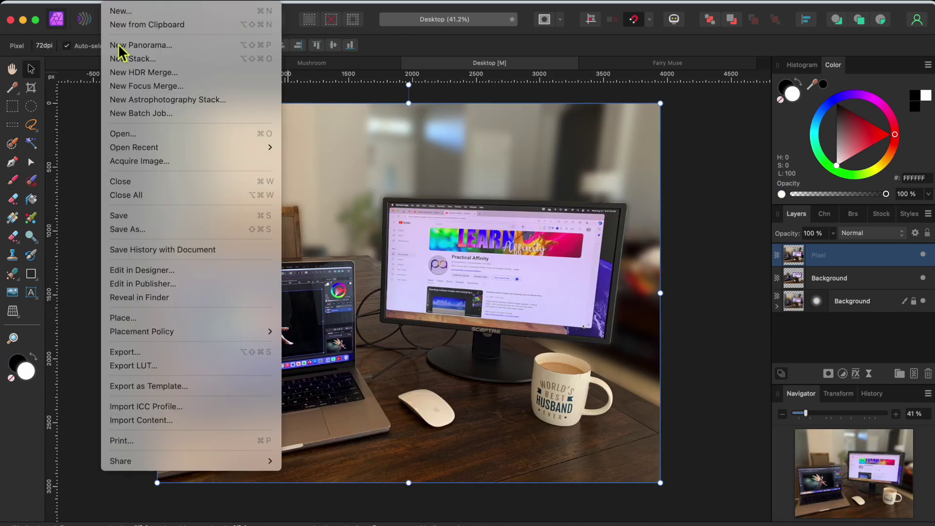
pyautogui.click(125, 318)
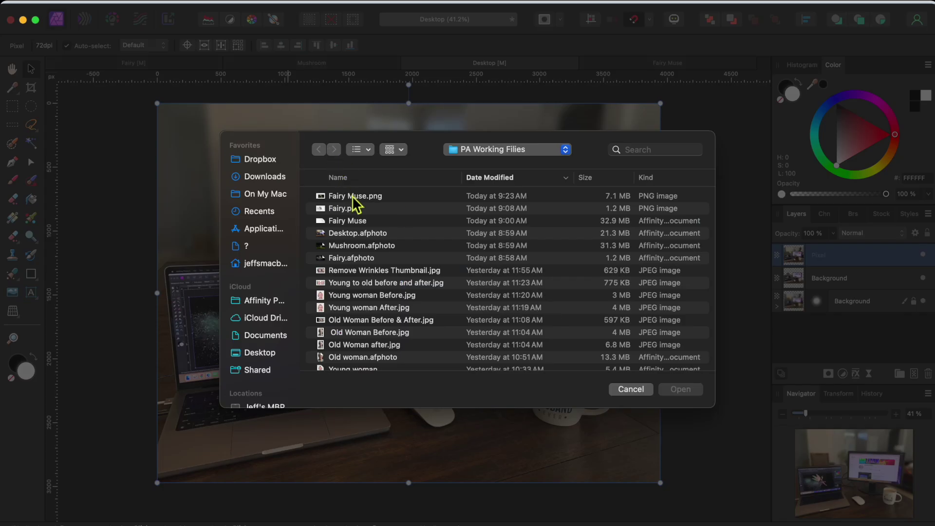
pyautogui.click(356, 203)
pyautogui.click(689, 390)
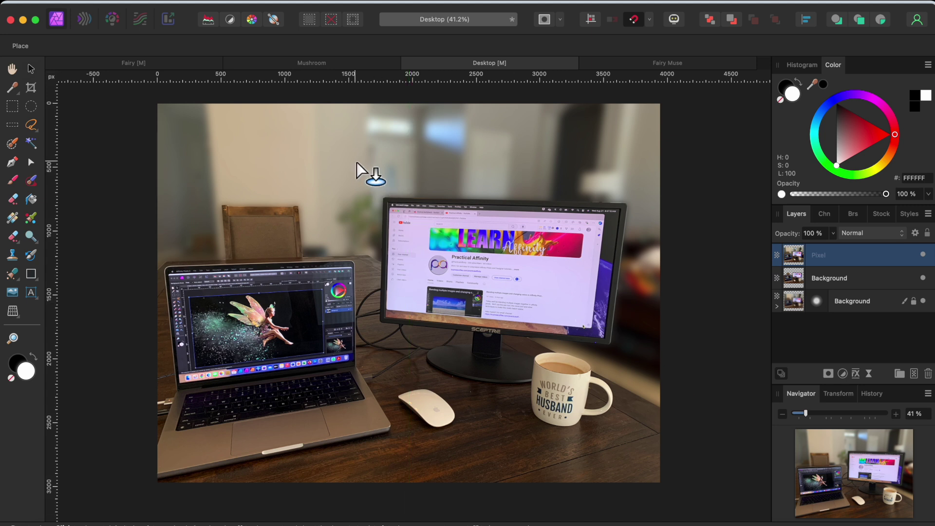
# Draw out the fairy image over the monitor, then nudge and shrink it to fit the screen.
pyautogui.moveTo(348, 156); pyautogui.dragTo(596, 352)
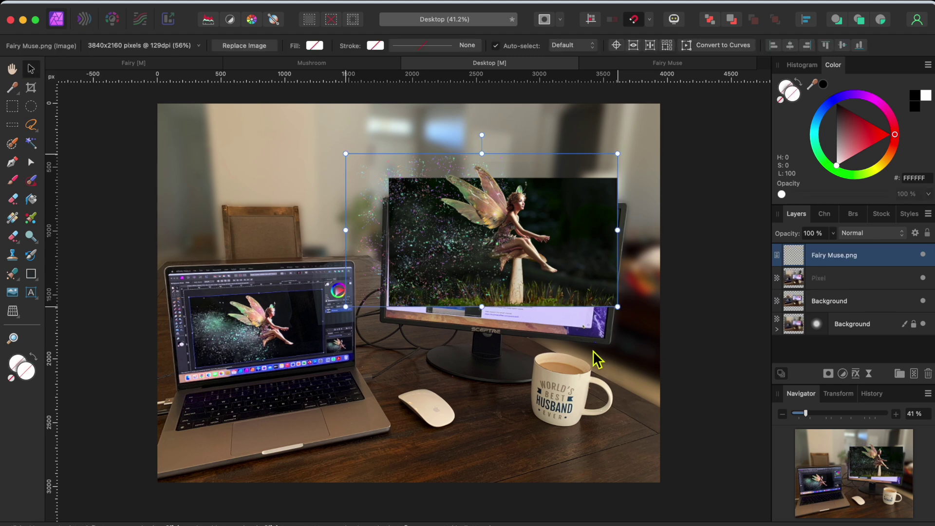
pyautogui.moveTo(604, 211)
pyautogui.mouseDown()
pyautogui.moveTo(600, 225)
pyautogui.moveTo(602, 214)
pyautogui.mouseUp()
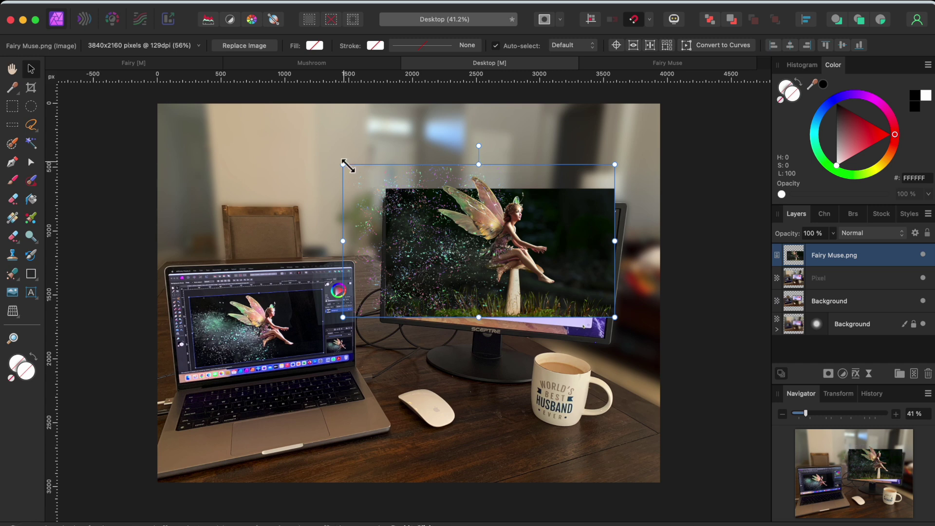
pyautogui.moveTo(342, 164); pyautogui.dragTo(351, 169)
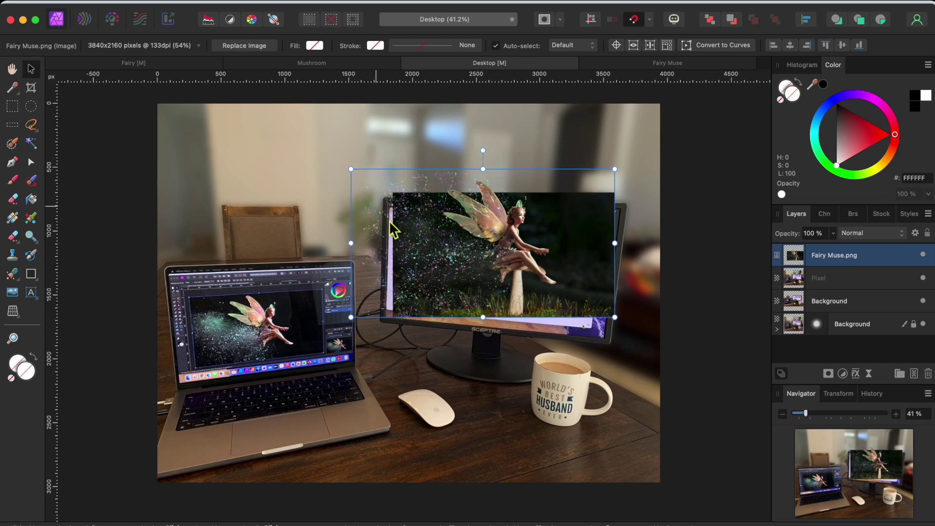
pyautogui.moveTo(454, 278); pyautogui.dragTo(448, 283)
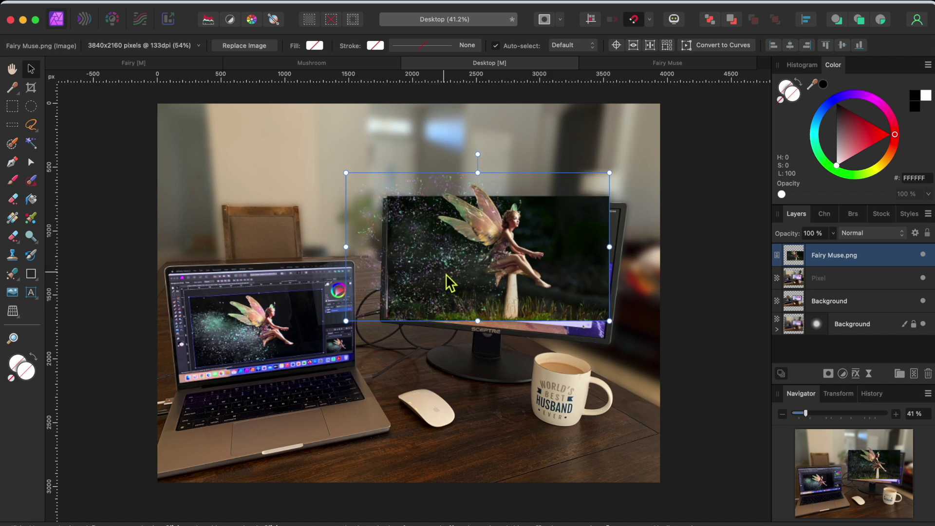
pyautogui.click(17, 314)
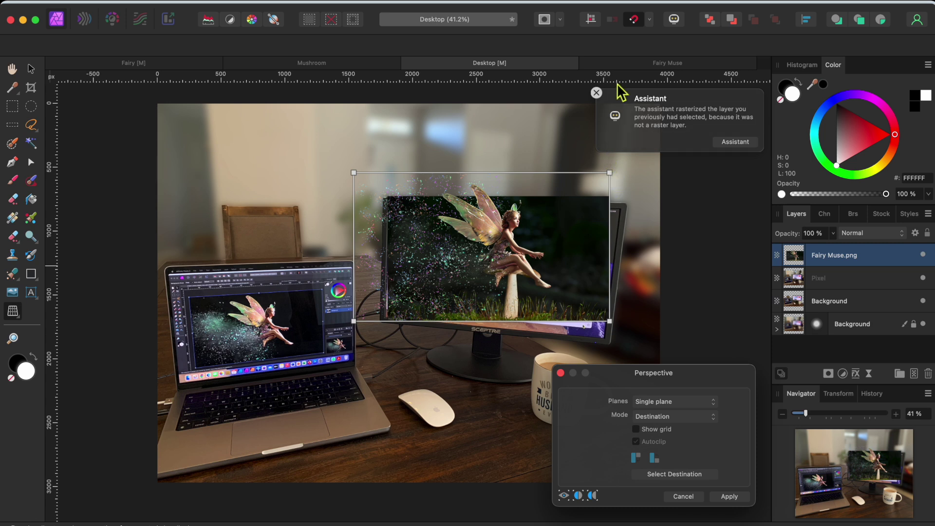
# Drag the bottom-right, top-right and top-left perspective corners onto the monitor screen's corners.
pyautogui.click(596, 92)
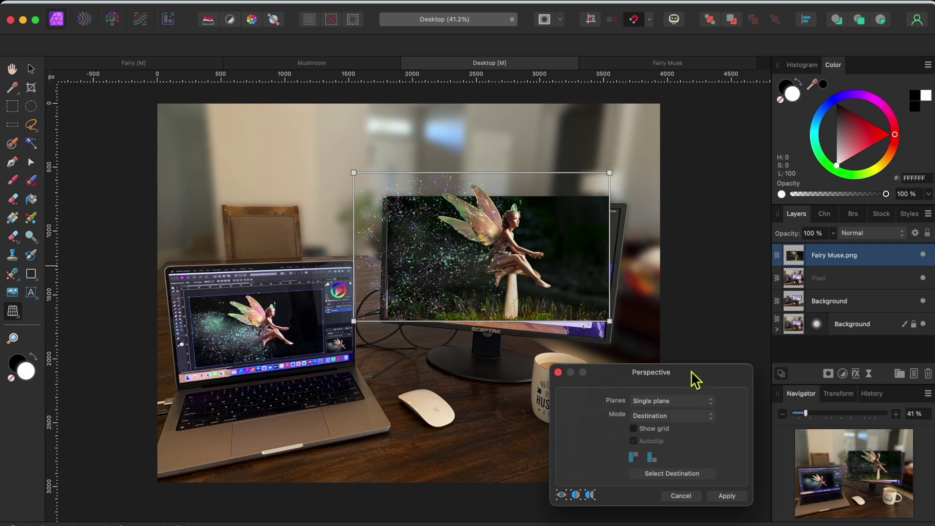
pyautogui.moveTo(694, 377); pyautogui.dragTo(226, 333)
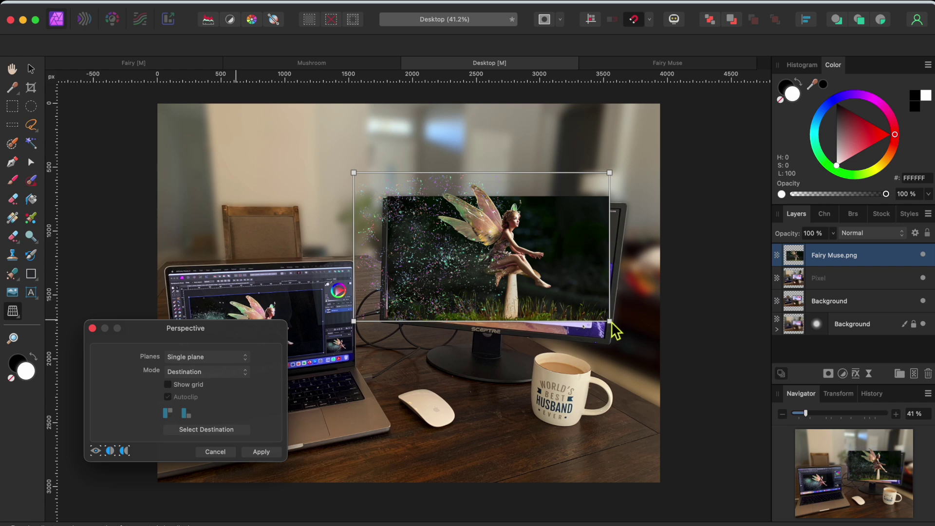
pyautogui.moveTo(612, 323); pyautogui.dragTo(608, 340)
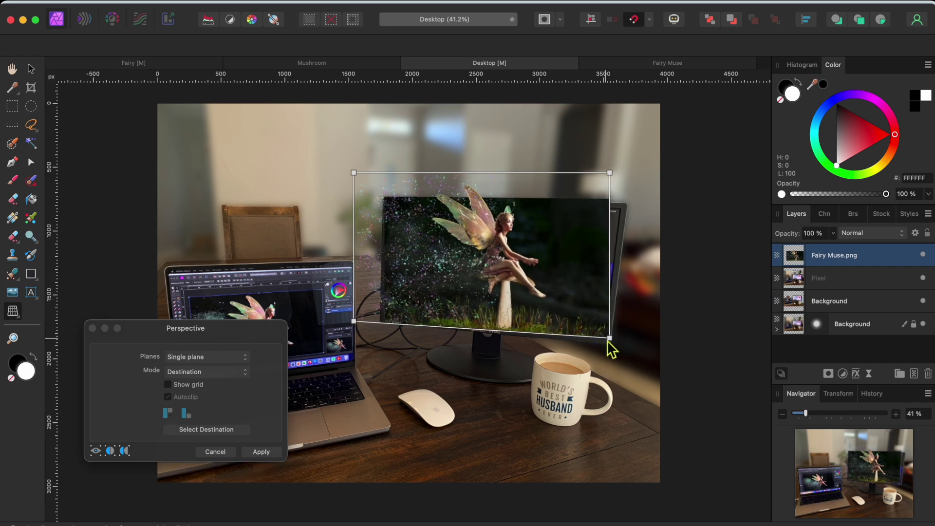
pyautogui.scroll(5, 609, 261)
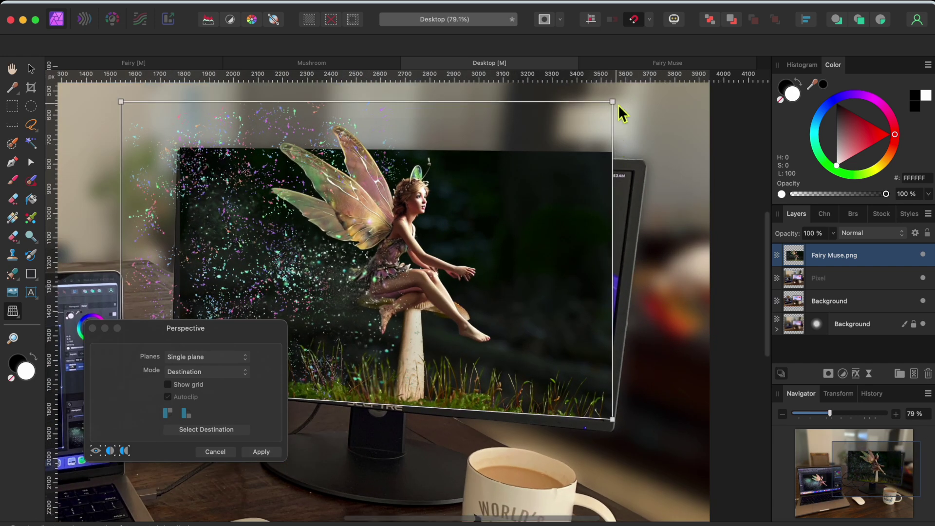
pyautogui.moveTo(613, 102); pyautogui.dragTo(638, 129)
pyautogui.moveTo(122, 102); pyautogui.dragTo(130, 119)
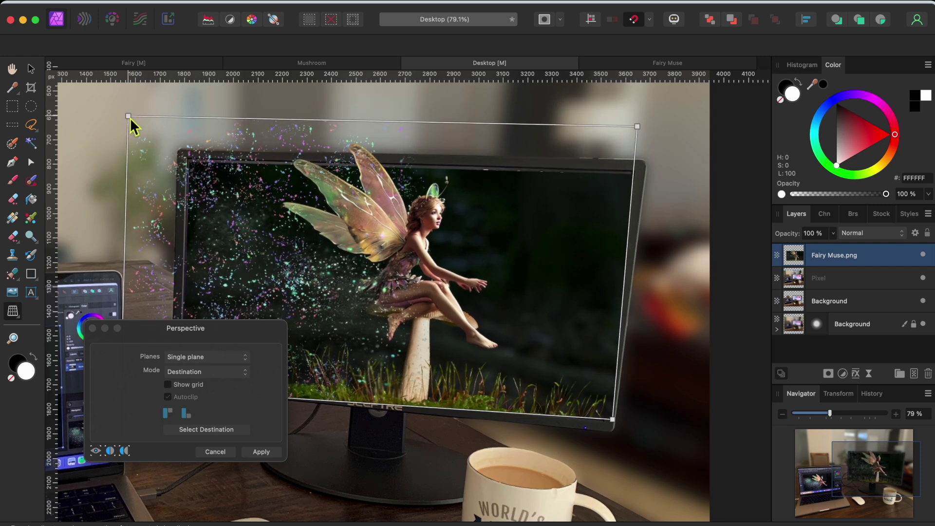
# Level the top-right corner with the top-left and apply the perspective warp.
pyautogui.scroll(-4, 238, 202)
pyautogui.hscroll(-9, 239, 202)
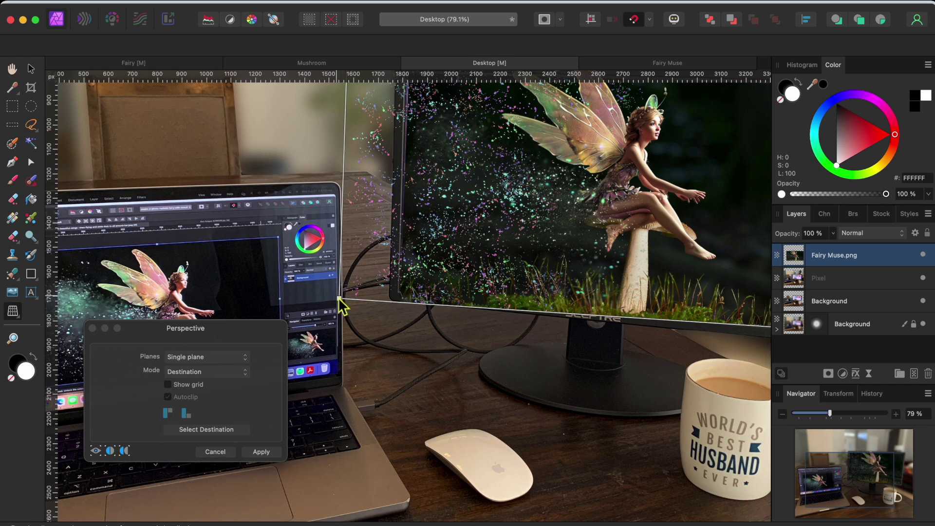
pyautogui.scroll(5, 338, 292)
pyautogui.hscroll(9, 338, 292)
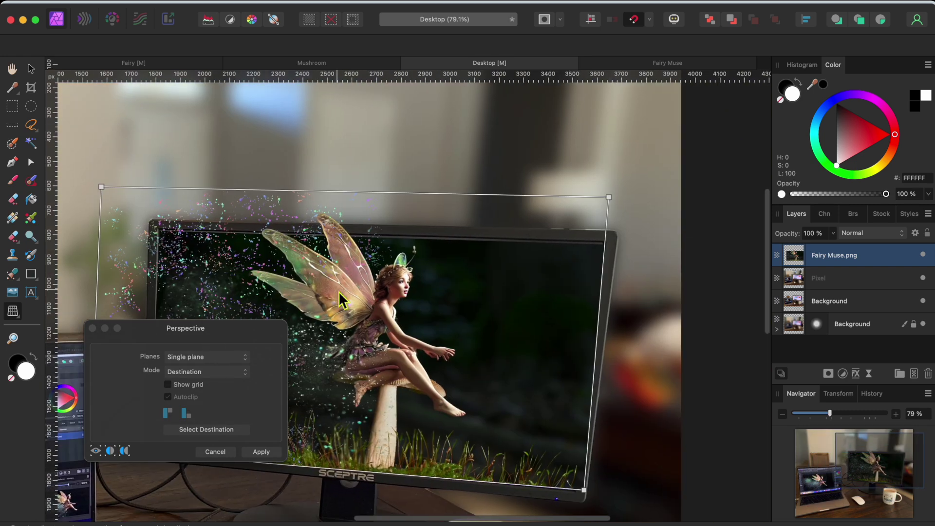
pyautogui.moveTo(609, 197); pyautogui.dragTo(609, 194)
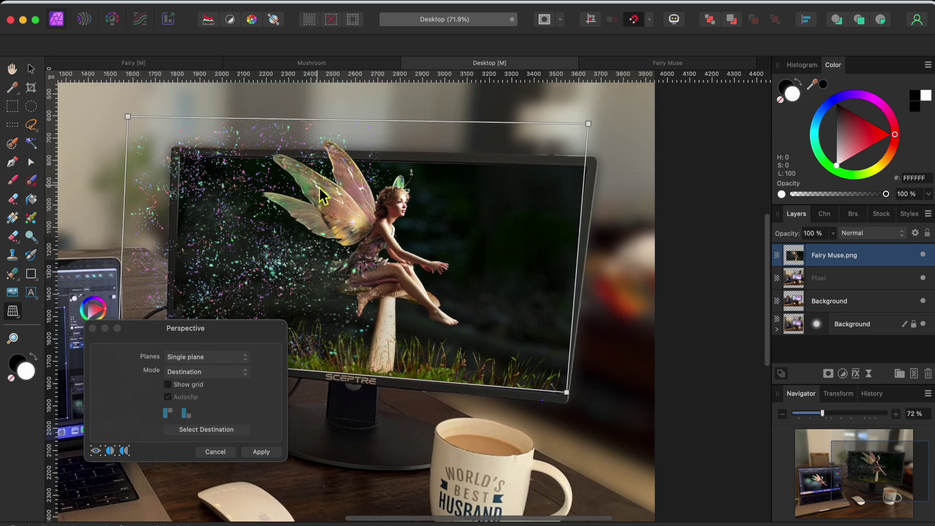
pyautogui.hscroll(-3, 280, 404)
pyautogui.click(261, 452)
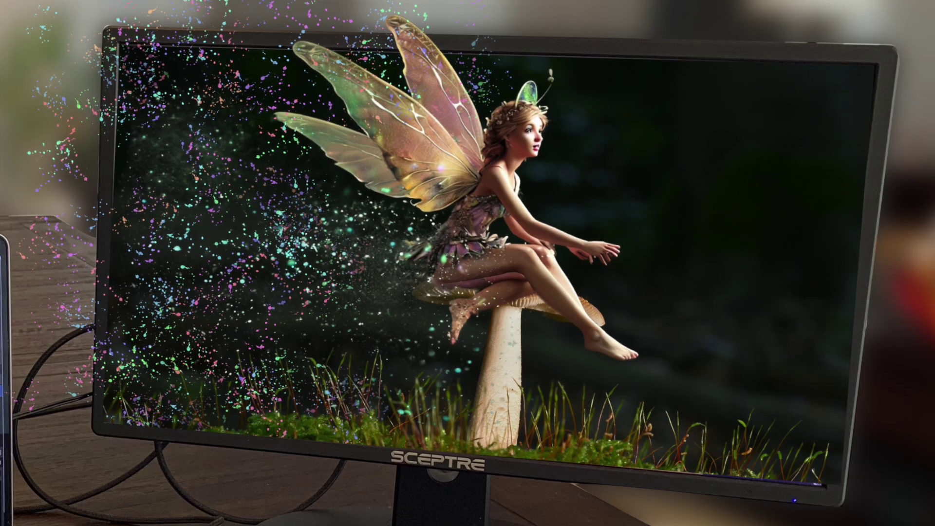